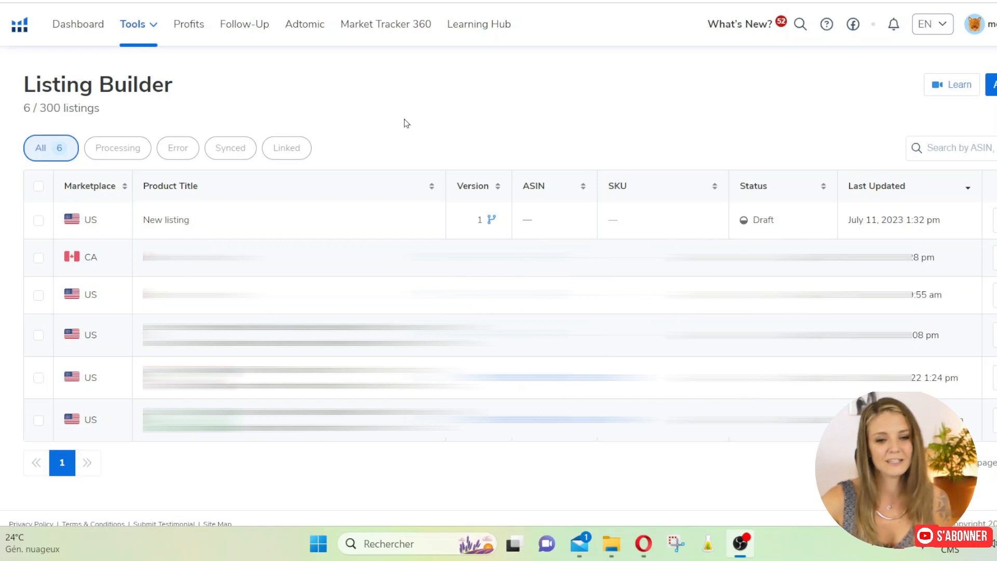
Open Listing Builder from the listing optimization tools and start adding a new listing.
click(143, 27)
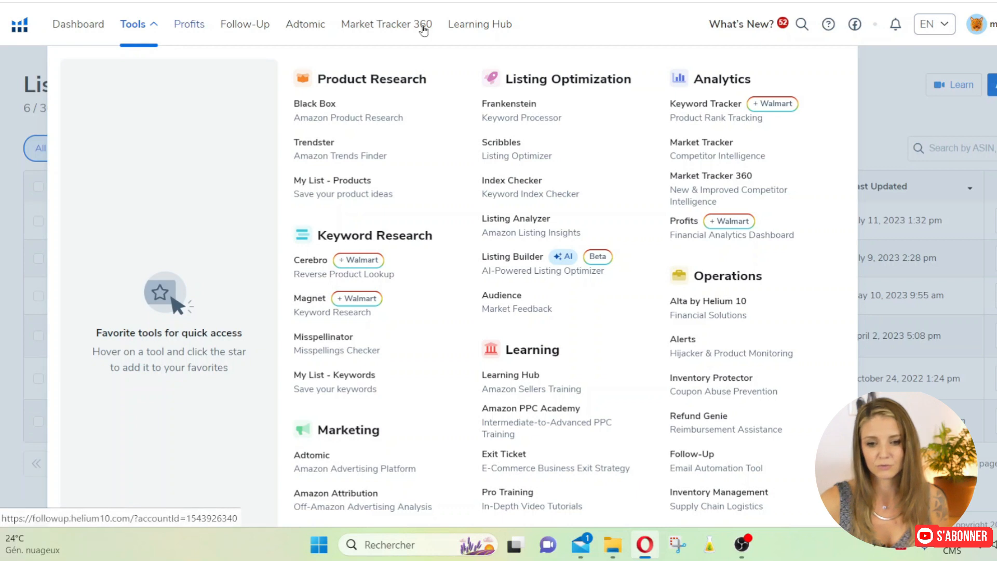
drag(502, 79, 648, 82)
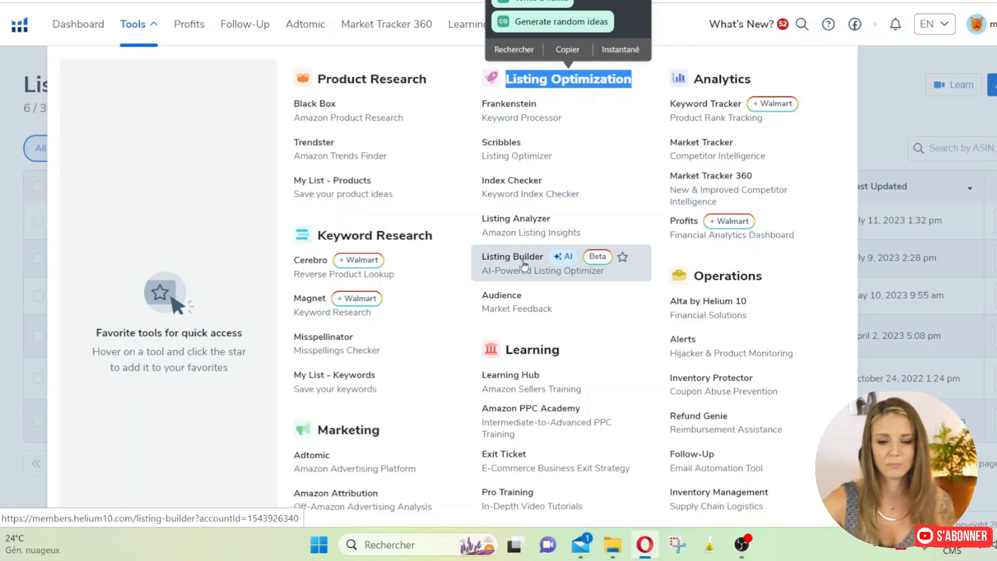
click(520, 264)
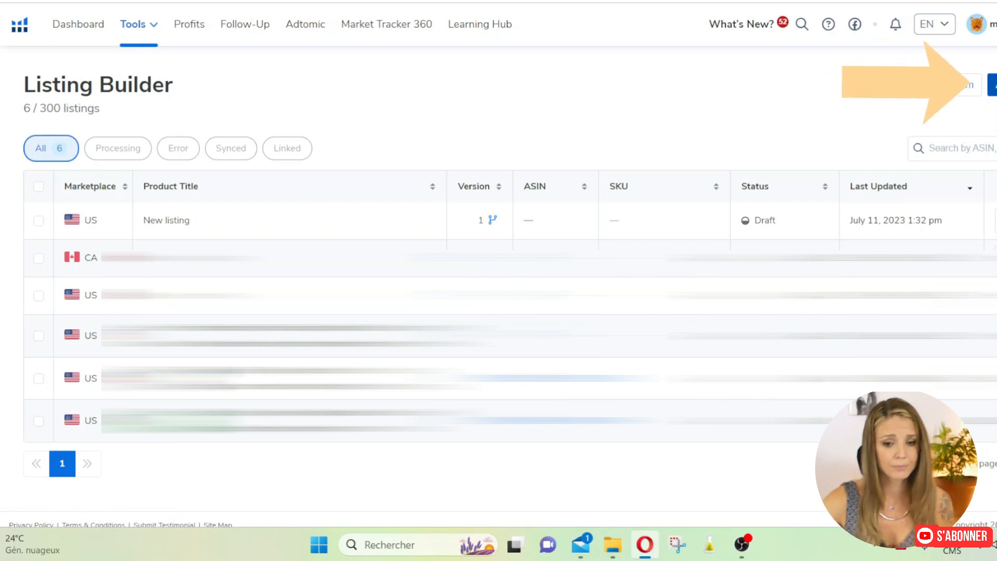
click(993, 84)
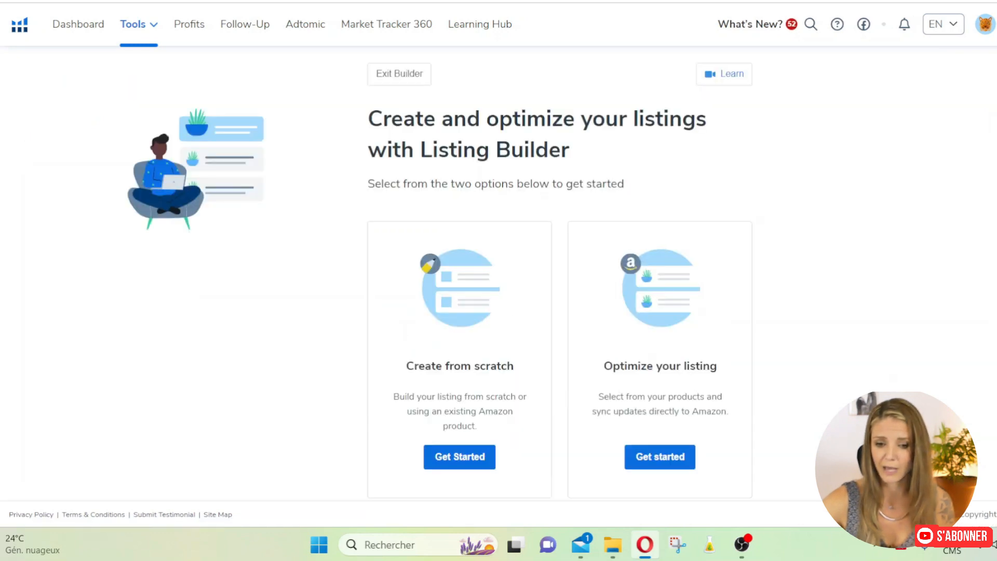
Review the two ways to build a listing, Create from scratch and Optimize your listing.
drag(407, 366, 514, 365)
click(904, 323)
drag(604, 366, 719, 363)
drag(425, 366, 471, 366)
click(639, 362)
drag(613, 364, 776, 362)
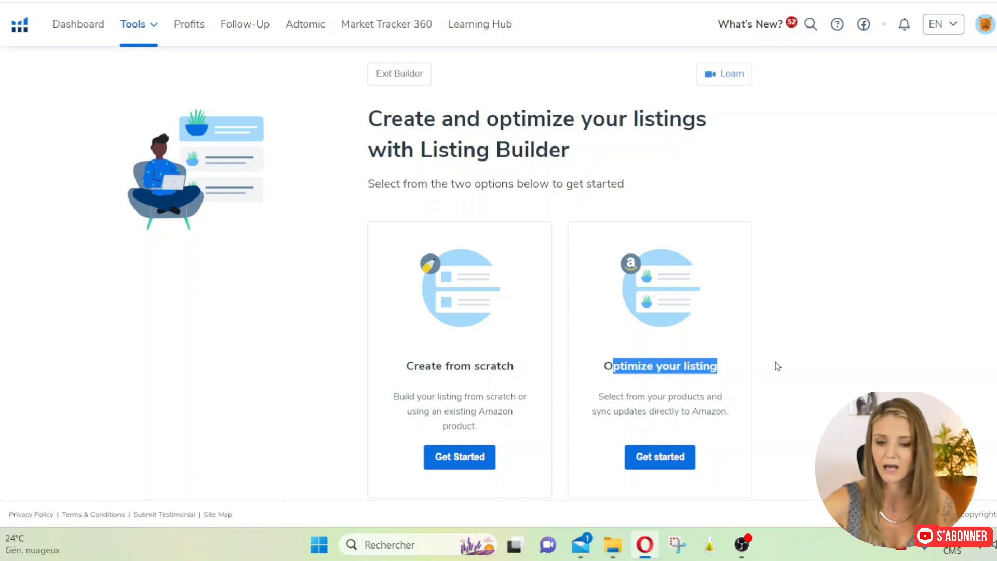
click(871, 362)
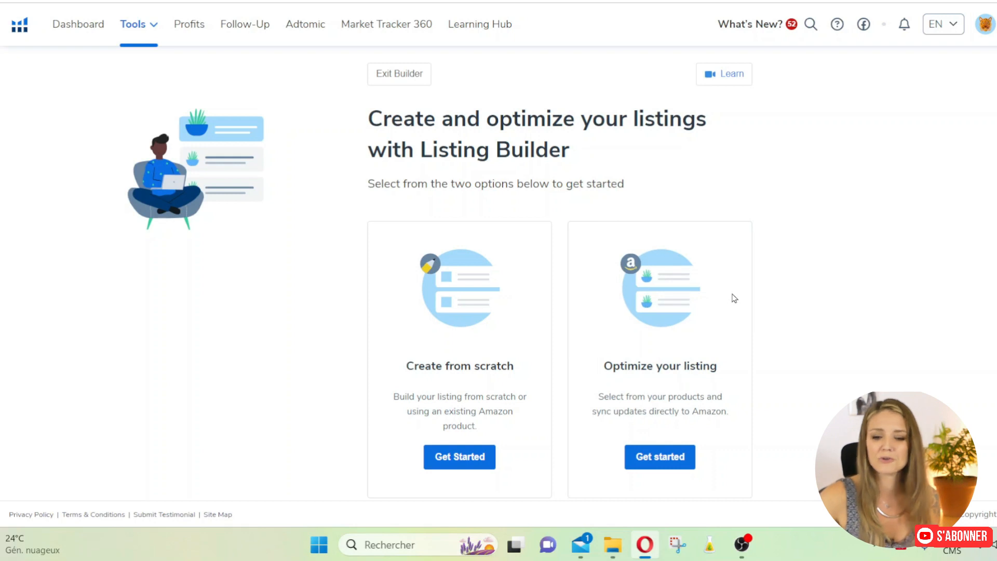
Create a listing from scratch for the amazon.com marketplace without an ASIN and start building it.
click(455, 462)
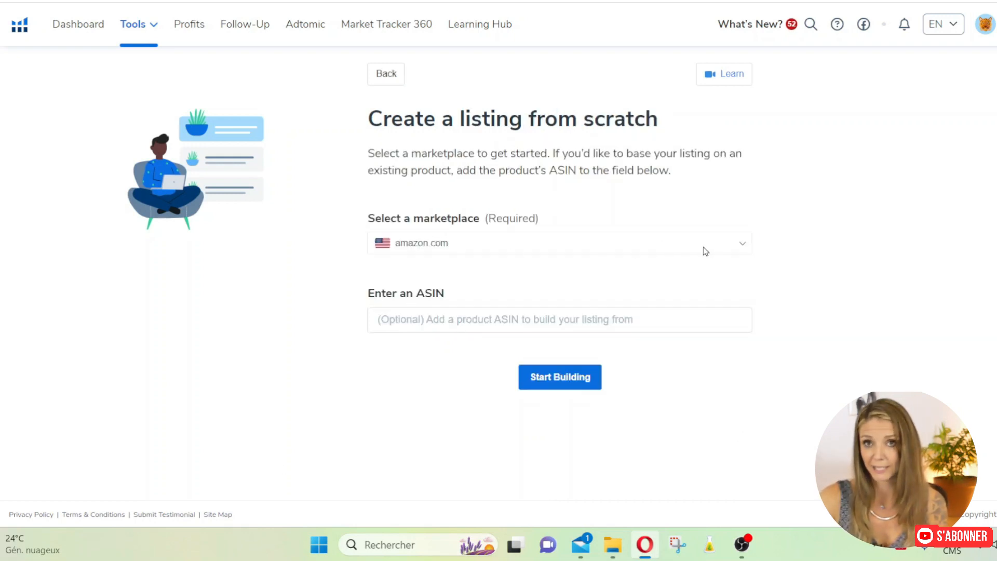
click(684, 247)
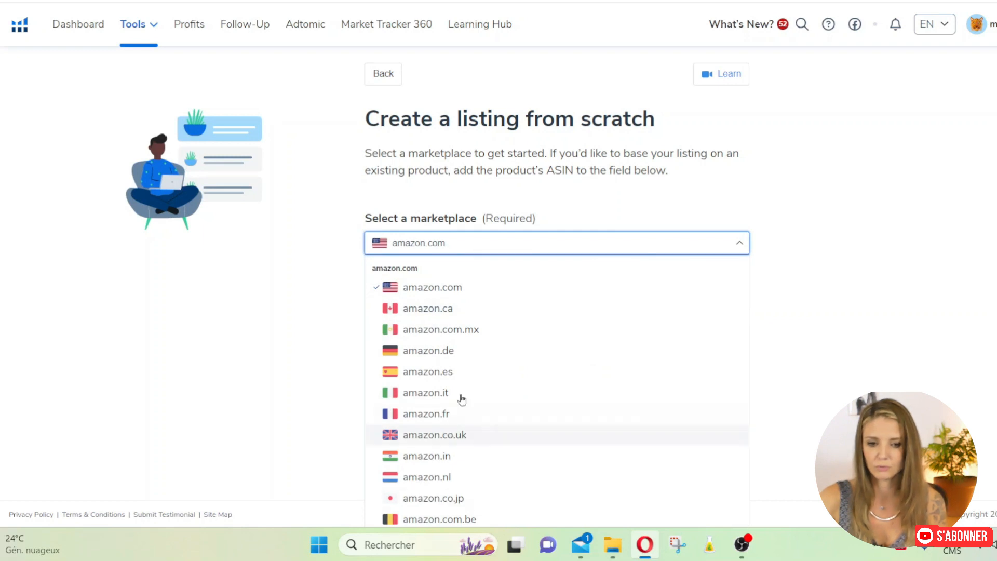
click(429, 287)
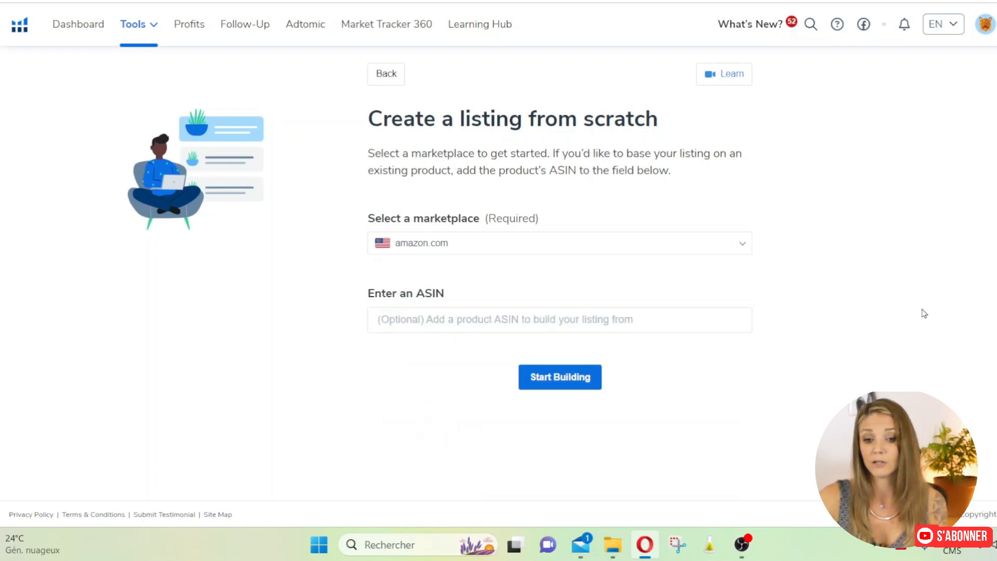
drag(366, 293, 296, 296)
click(562, 280)
click(558, 377)
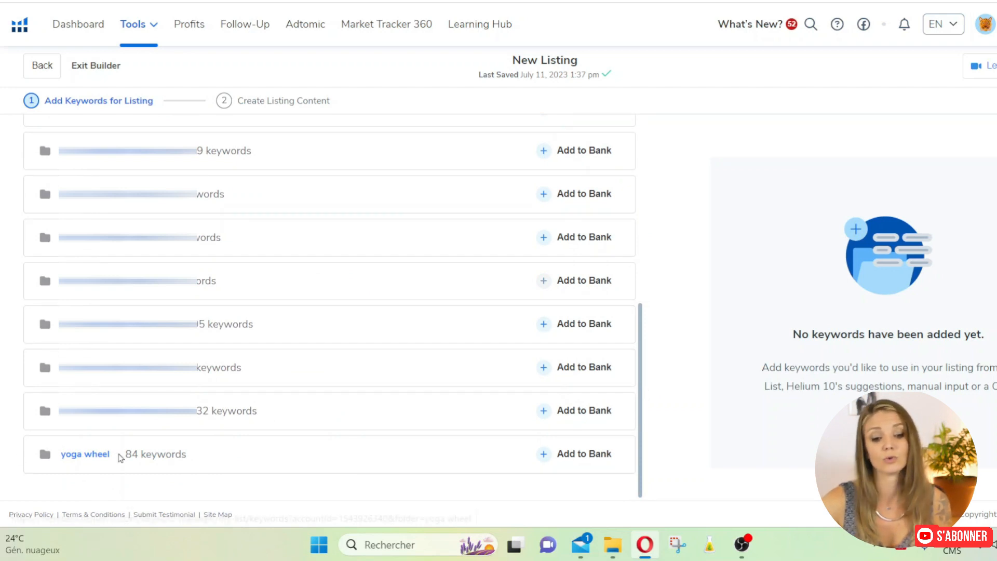
Open the yoga wheel keyword list, look through the competing yoga wheels in the Amazon results, and return to the listing's keyword selection.
click(99, 455)
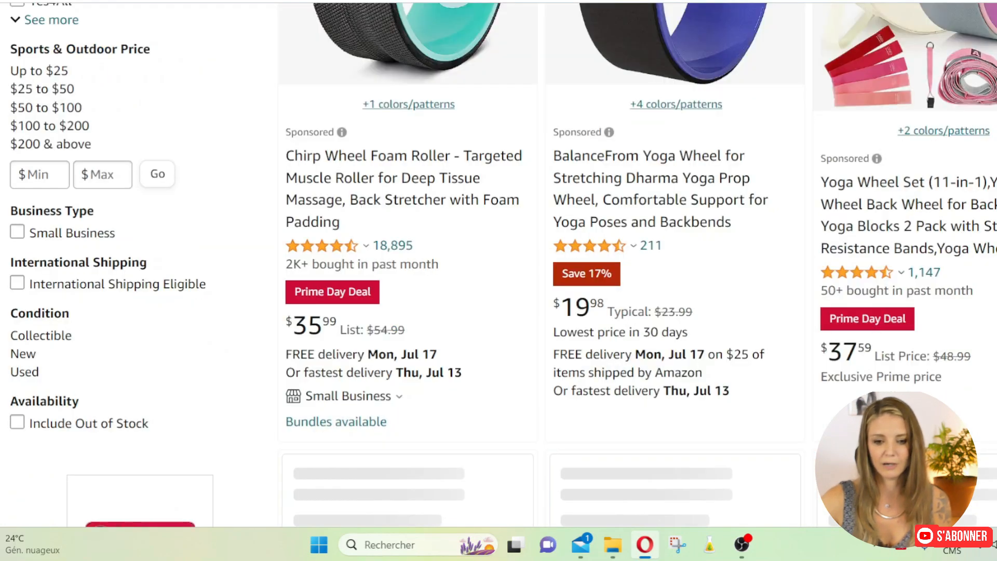
scroll(378, 452, up, 5)
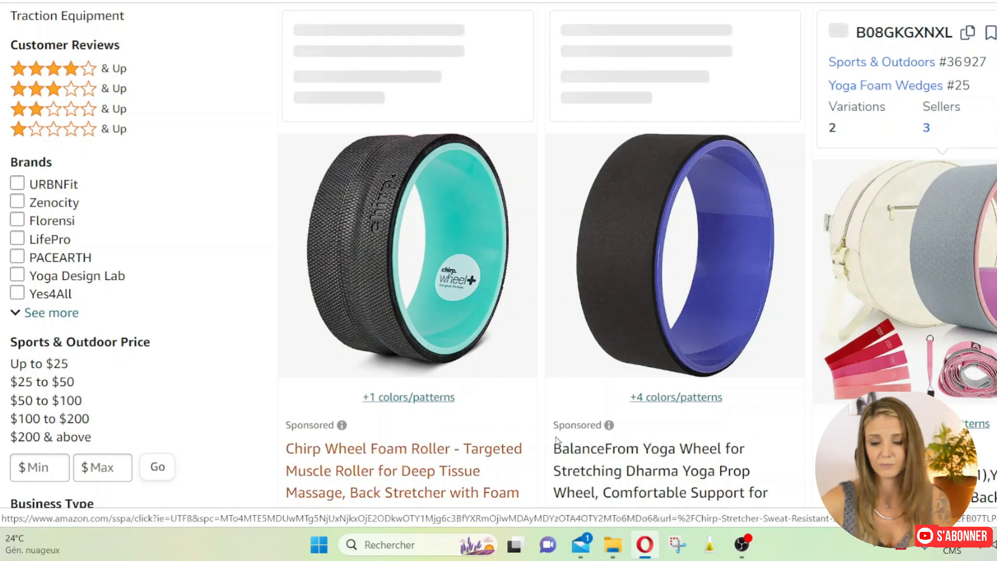
scroll(863, 378, up, 1)
scroll(864, 378, up, 7)
scroll(954, 361, down, 12)
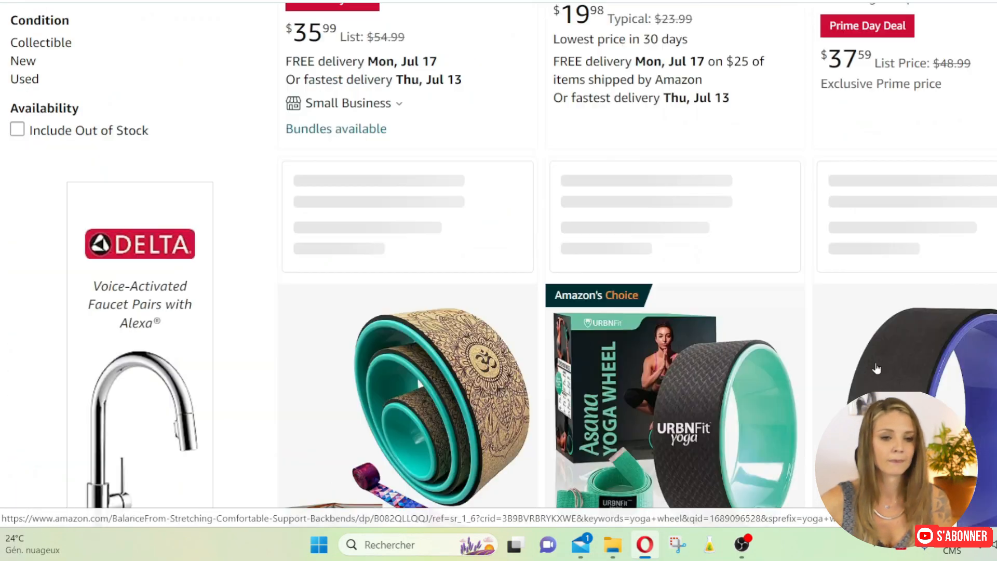
scroll(927, 354, down, 9)
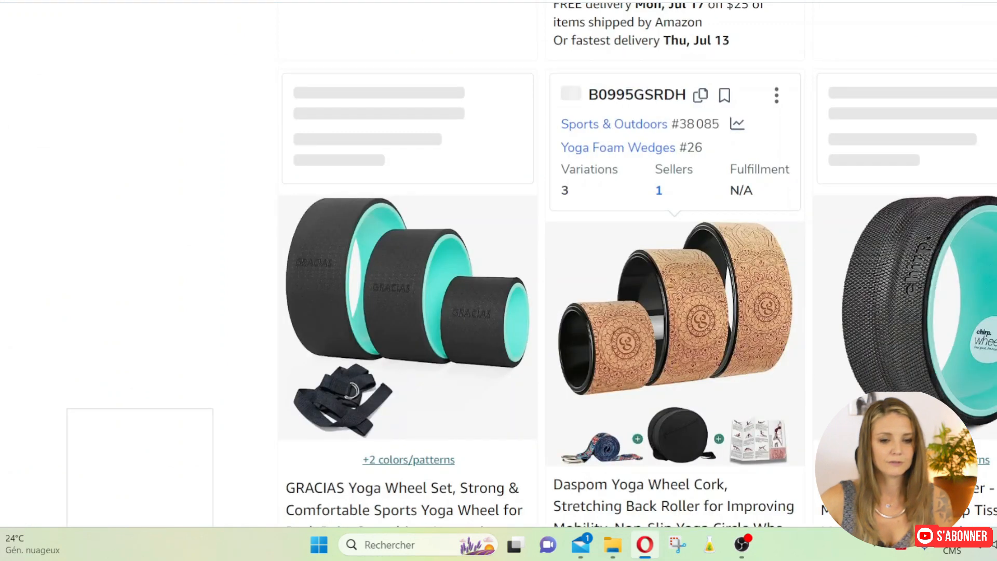
click(423, 1)
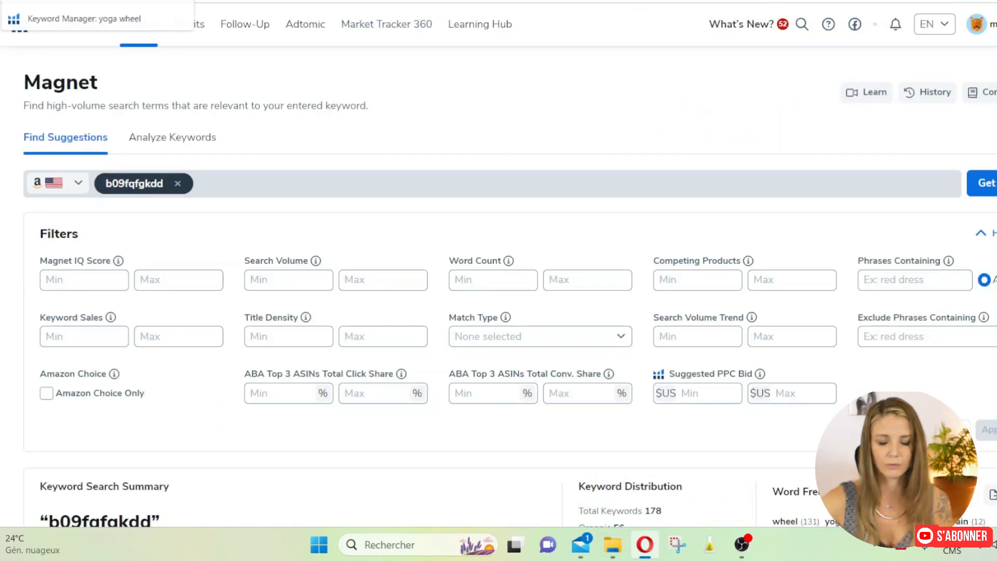
click(218, 1)
Add the yoga wheel keyword list to the Keyword Bank and proceed to creating the listing content.
drag(81, 455, 85, 455)
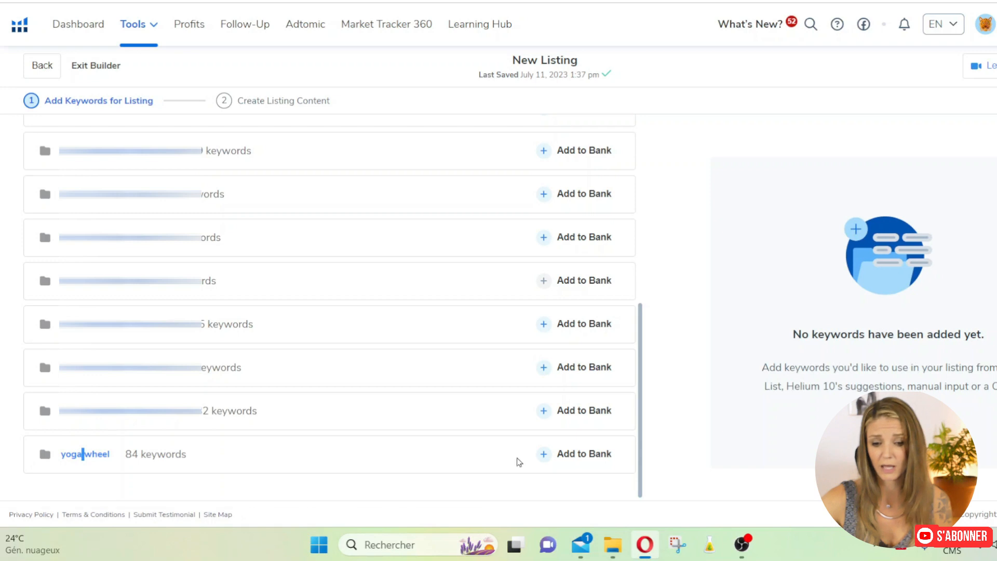
click(543, 454)
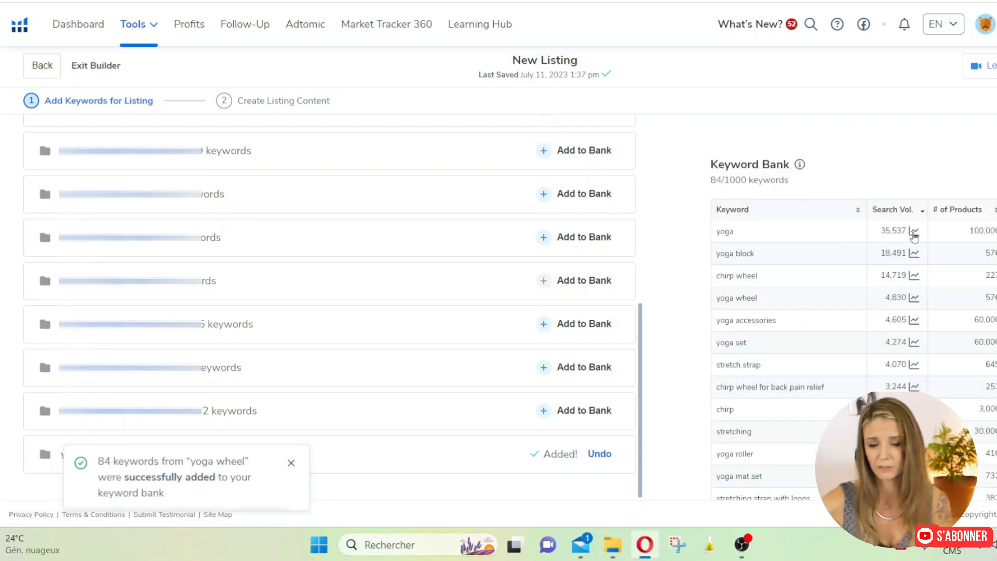
scroll(930, 311, down, 10)
scroll(929, 311, up, 10)
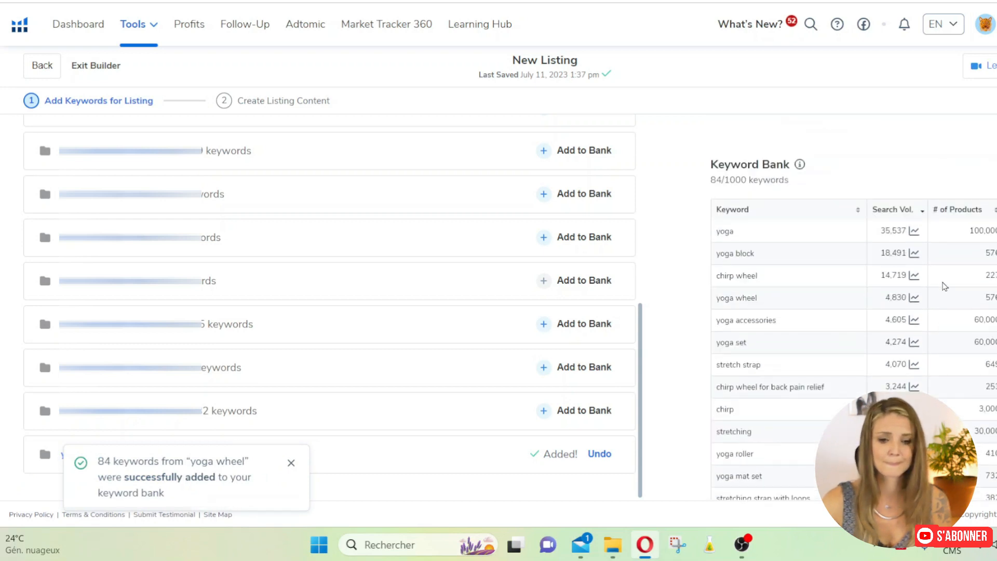
click(996, 66)
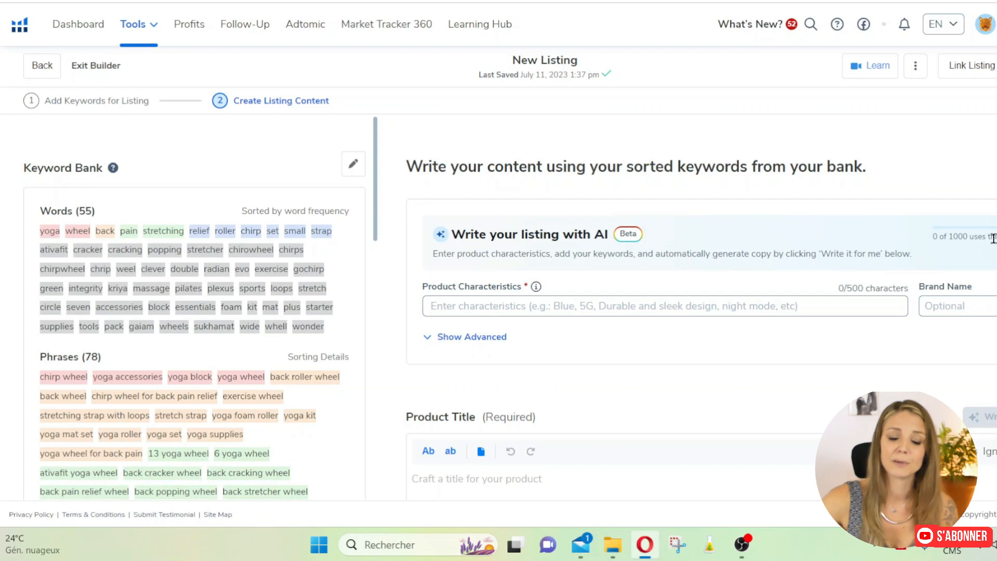
Examine the words and phrases in the Keyword Bank and the listing analysis below them.
drag(30, 170, 205, 160)
click(205, 160)
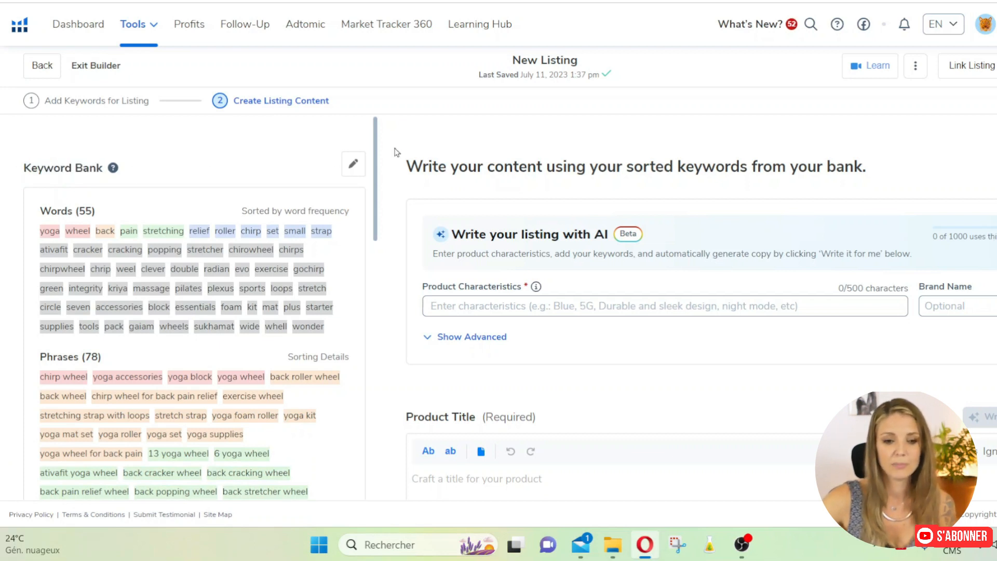
scroll(381, 236, down, 10)
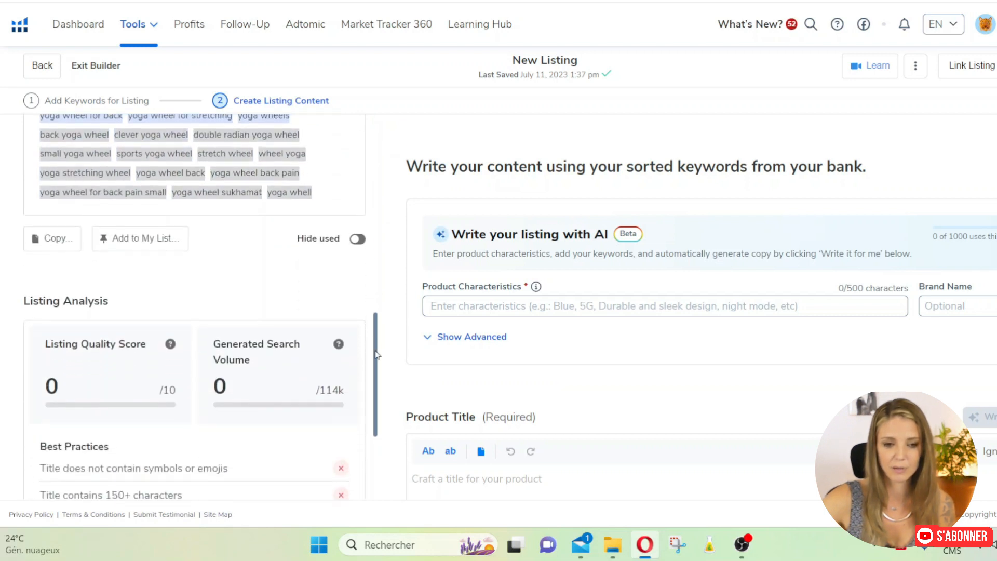
scroll(366, 318, up, 10)
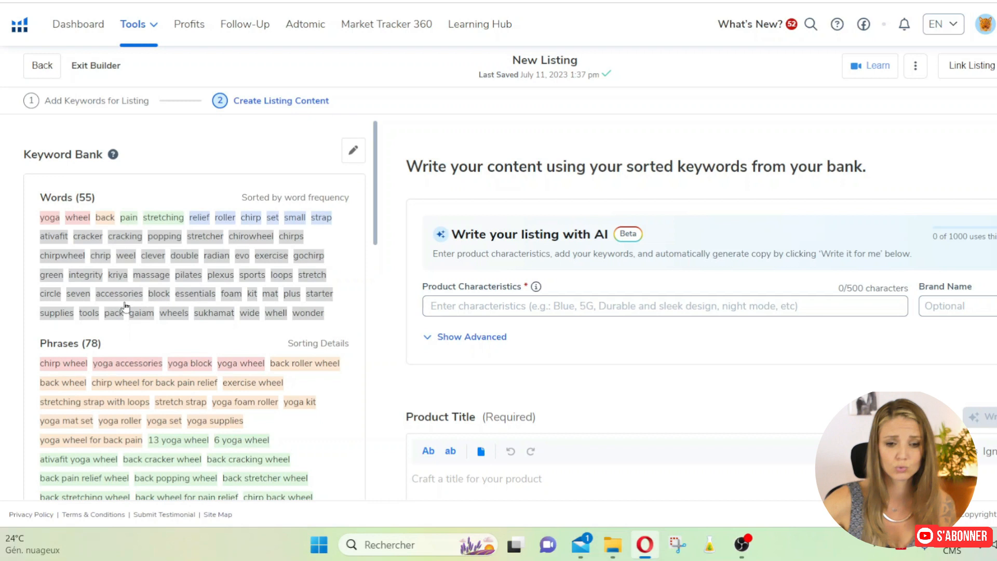
scroll(244, 424, down, 5)
scroll(312, 369, up, 3)
scroll(312, 369, up, 3)
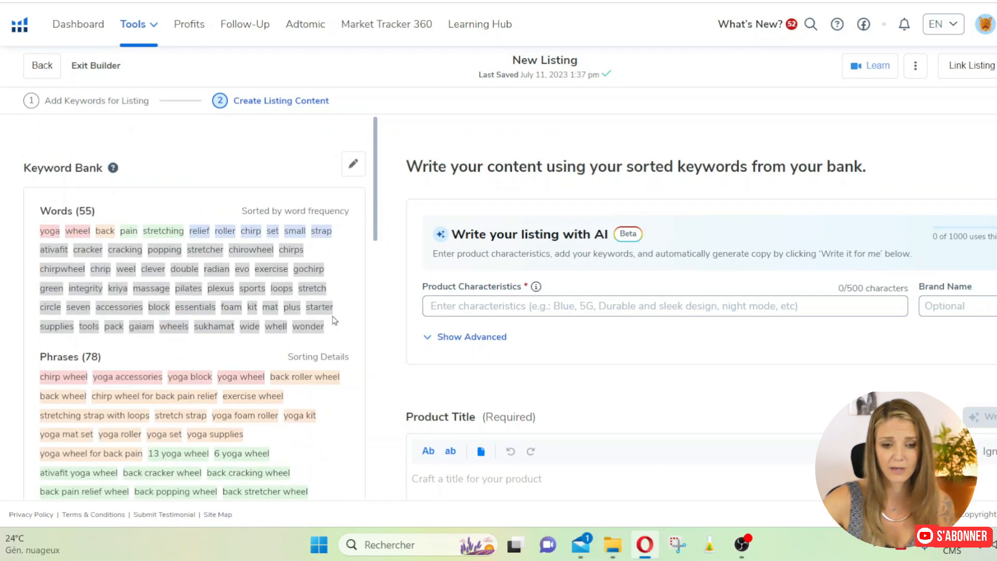
scroll(182, 306, down, 5)
scroll(182, 307, up, 5)
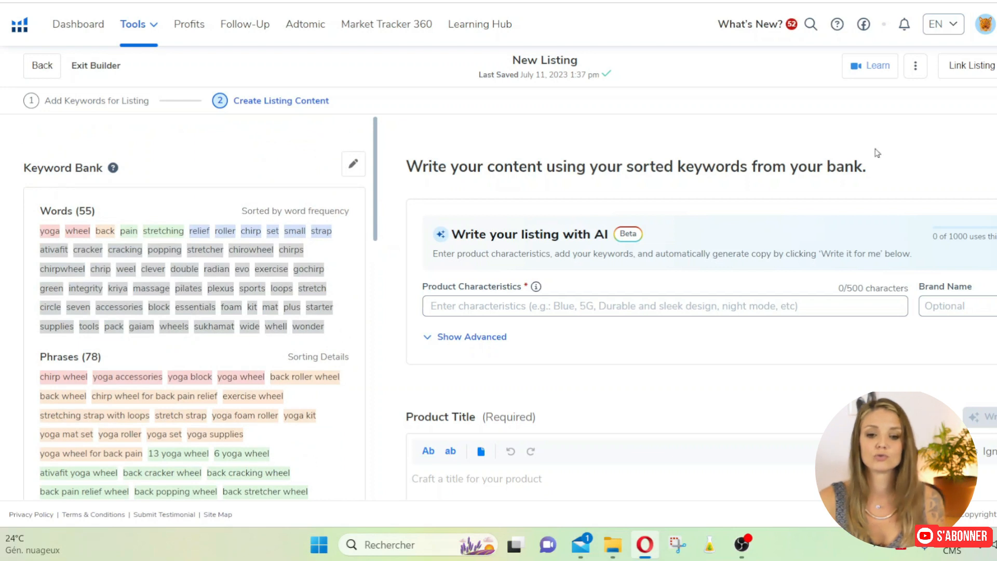
scroll(701, 162, down, 3)
scroll(831, 163, up, 3)
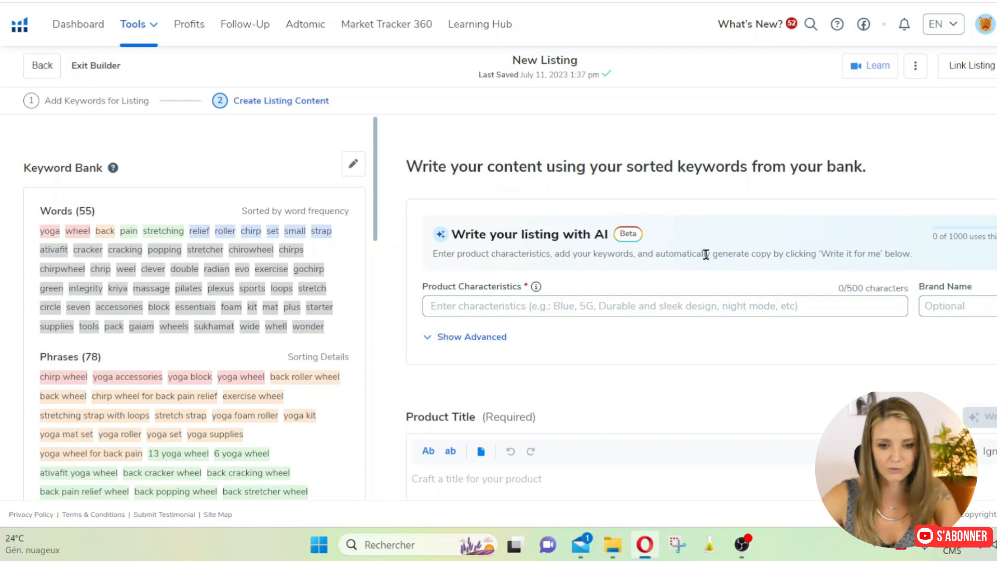
Add "Blue" as the first product characteristic for the AI-written listing.
scroll(656, 320, down, 3)
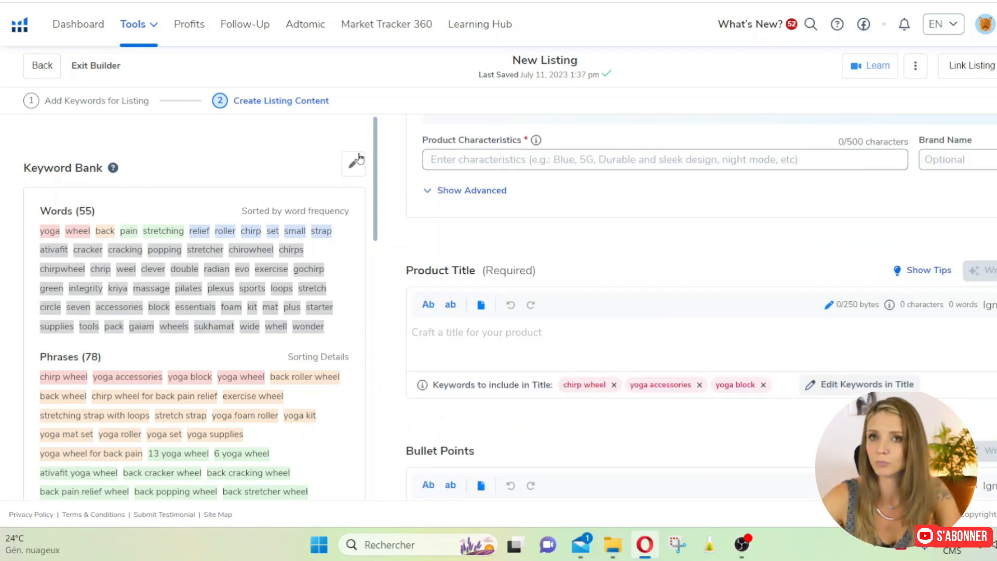
drag(422, 137, 574, 146)
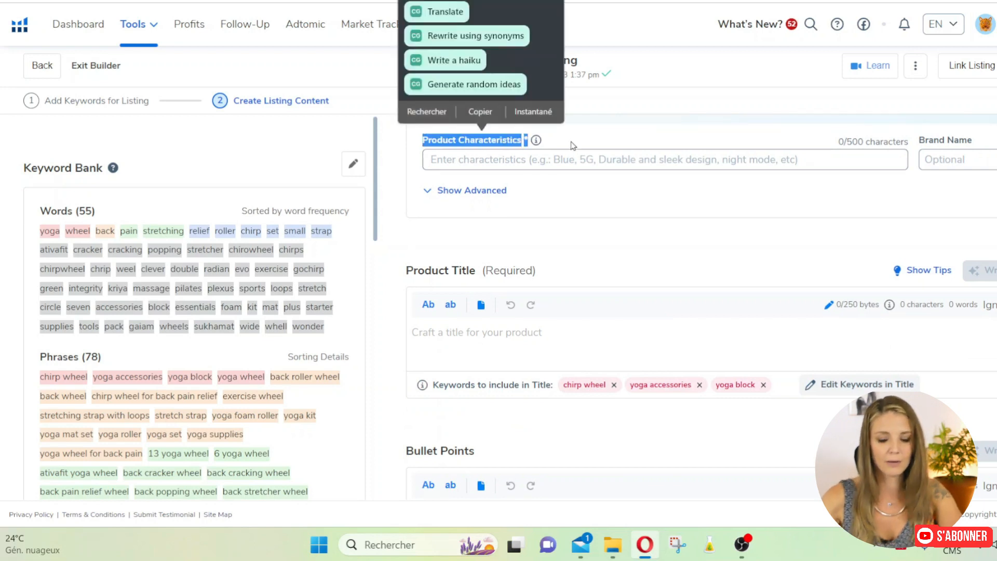
click(786, 159)
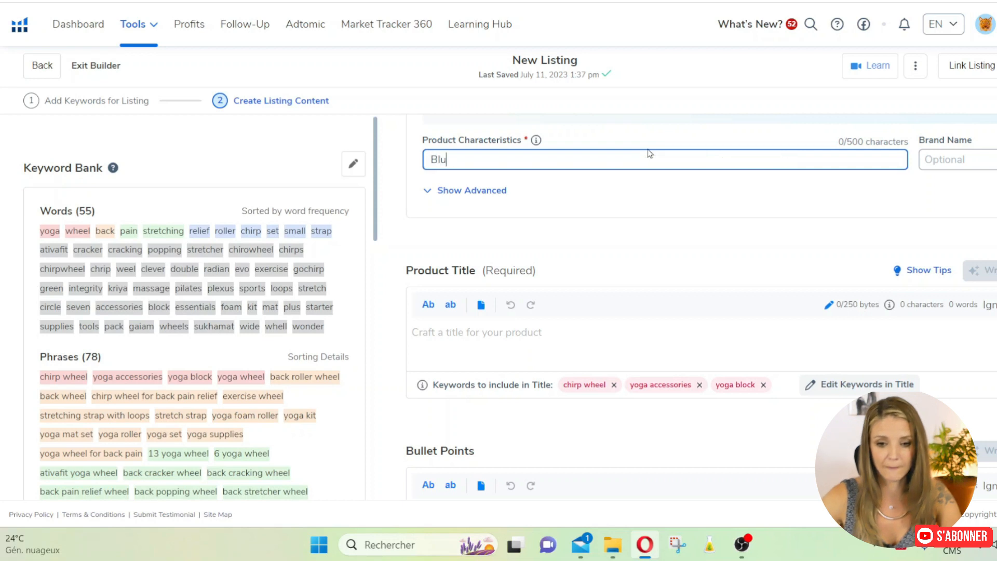
text(e)
key(Return)
scroll(652, 151, up, 3)
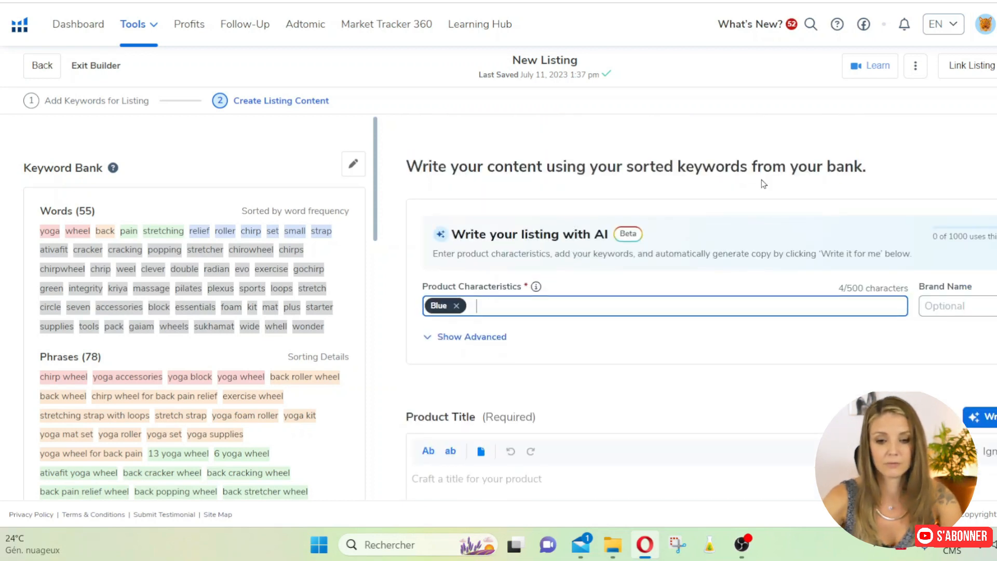
Add "taille medium" and "sport" to the product characteristics.
text(ta)
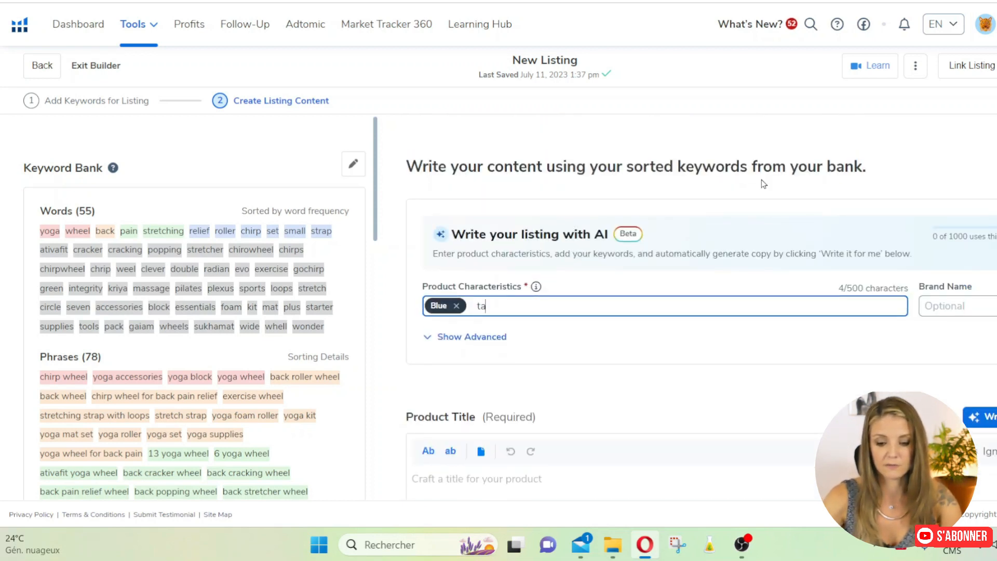
text(ille medie)
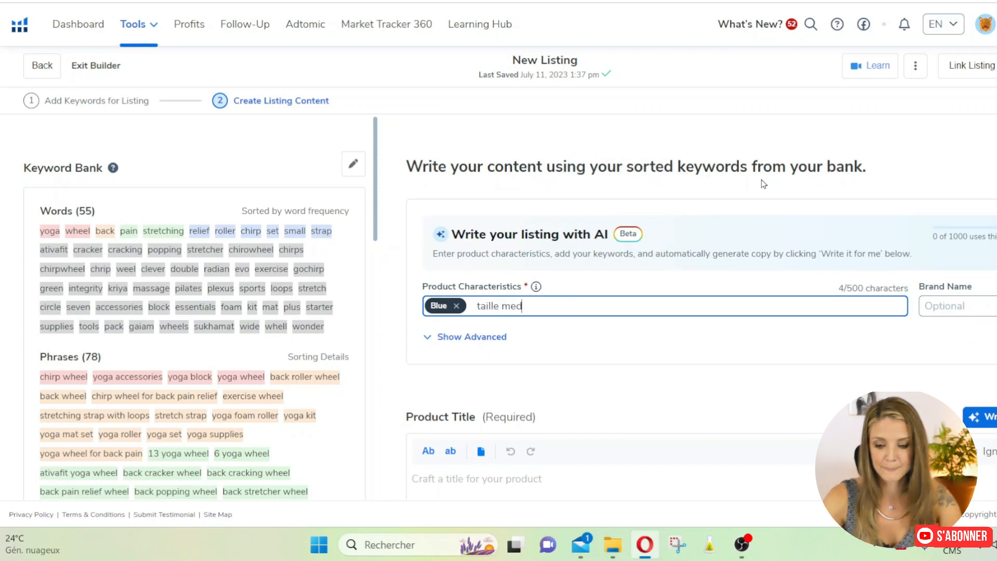
key(BackSpace)
text(u)
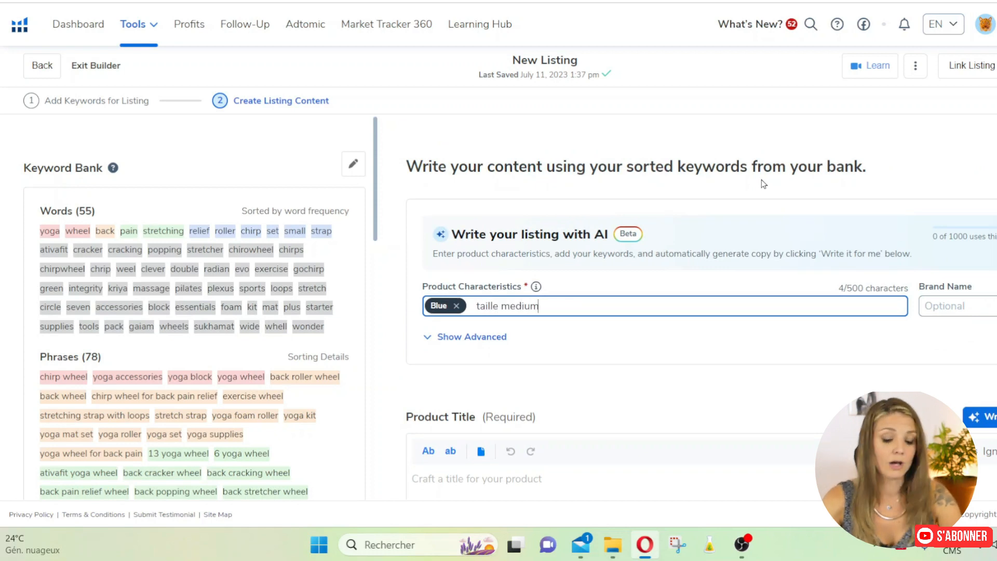
text(m)
key(Return)
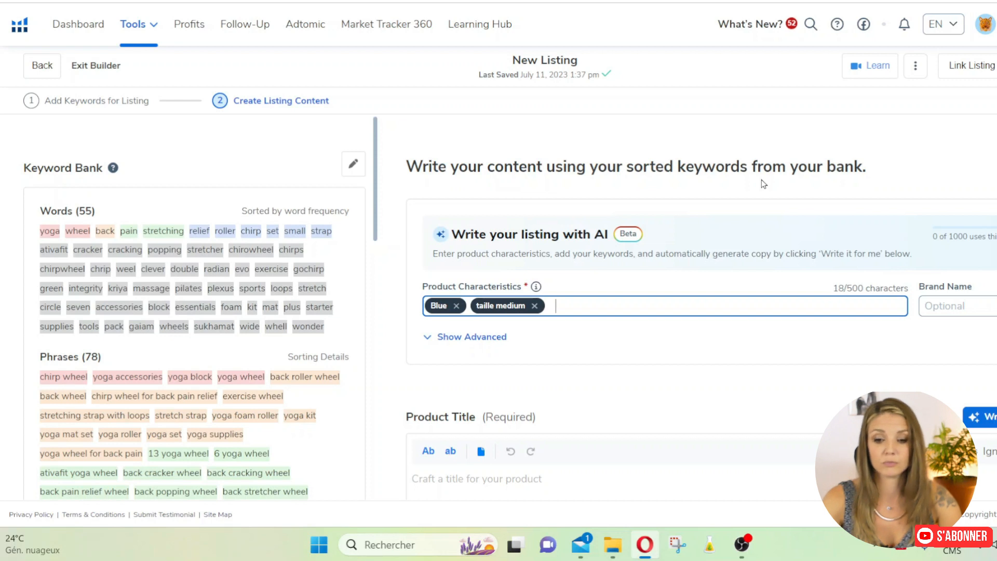
text(sport)
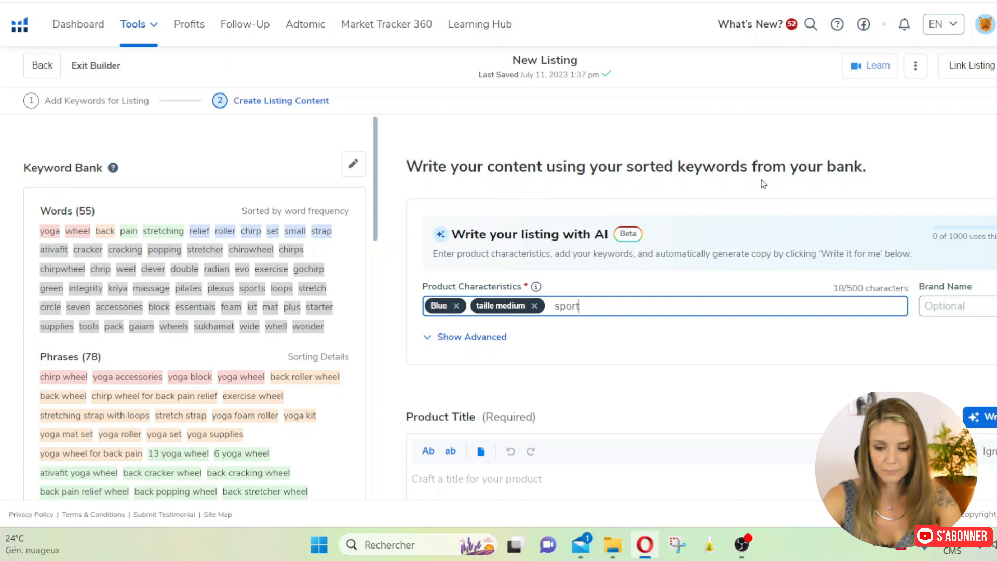
key(Return)
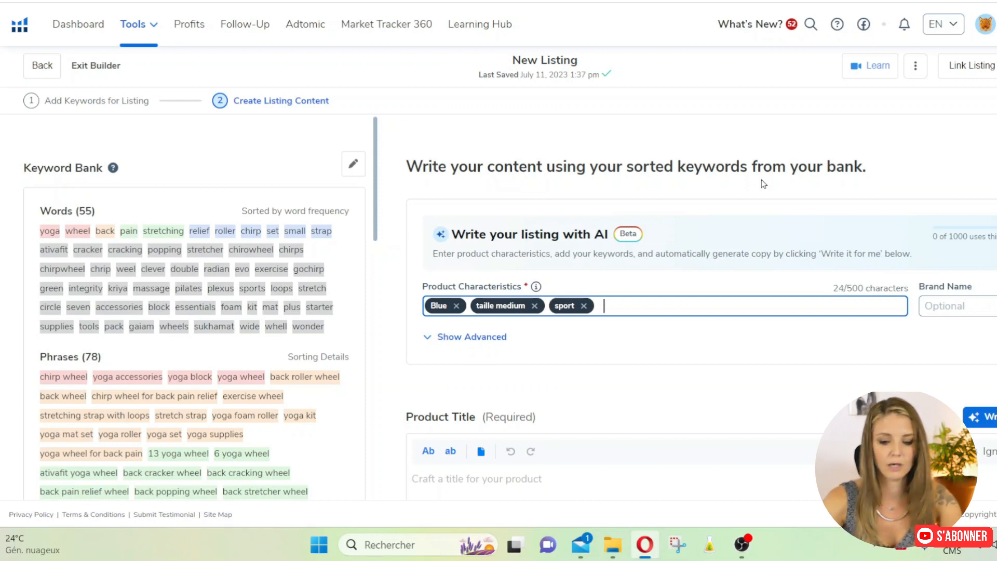
Add "yoga" and "women" to the product characteristics and replace "taille medium" with "medium".
text(yoga)
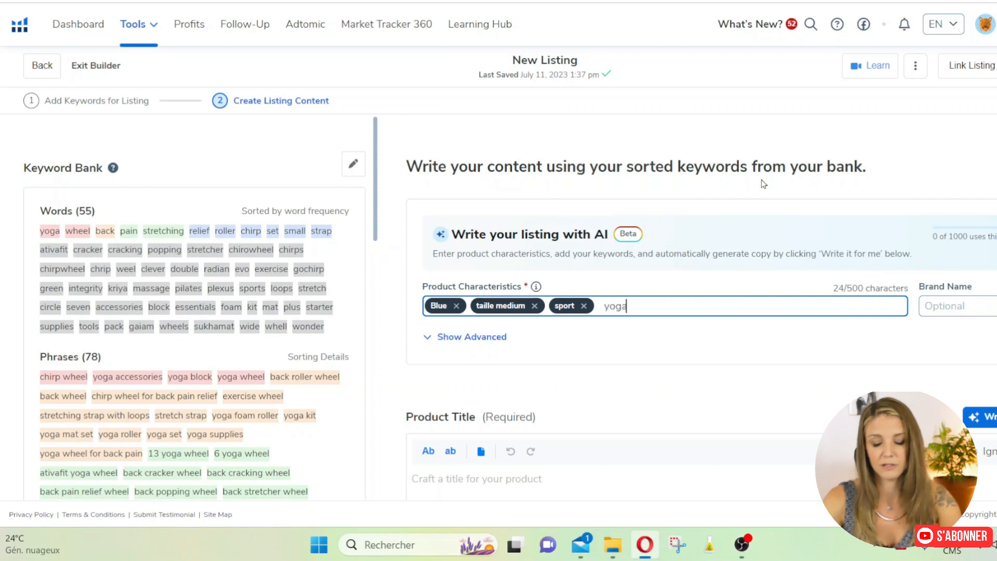
key(Return)
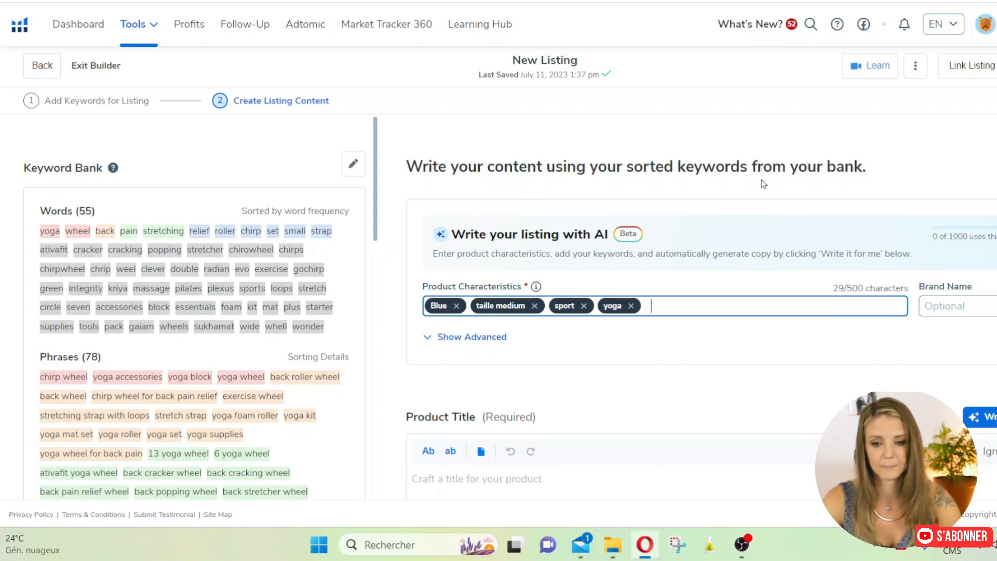
text(women)
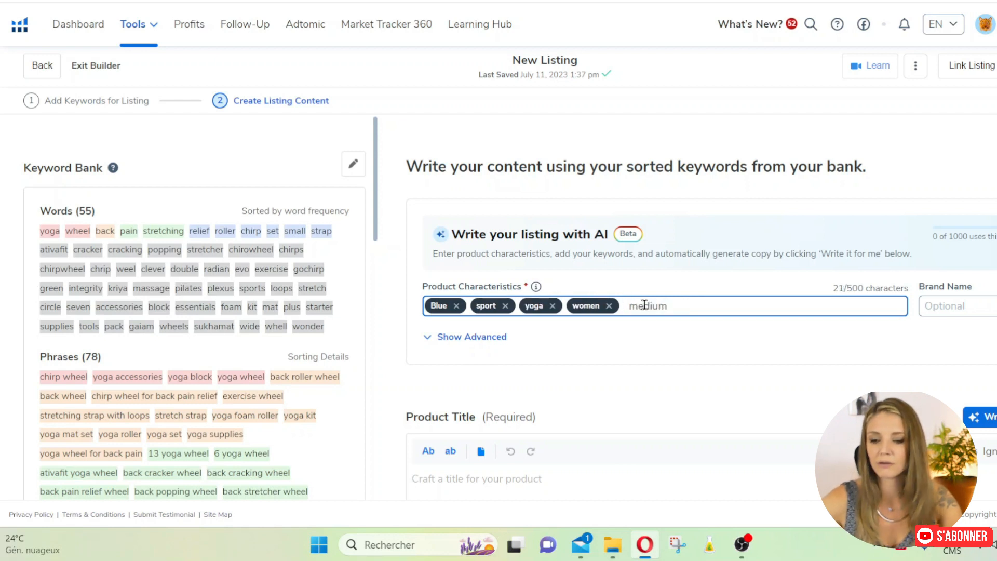
key(Return)
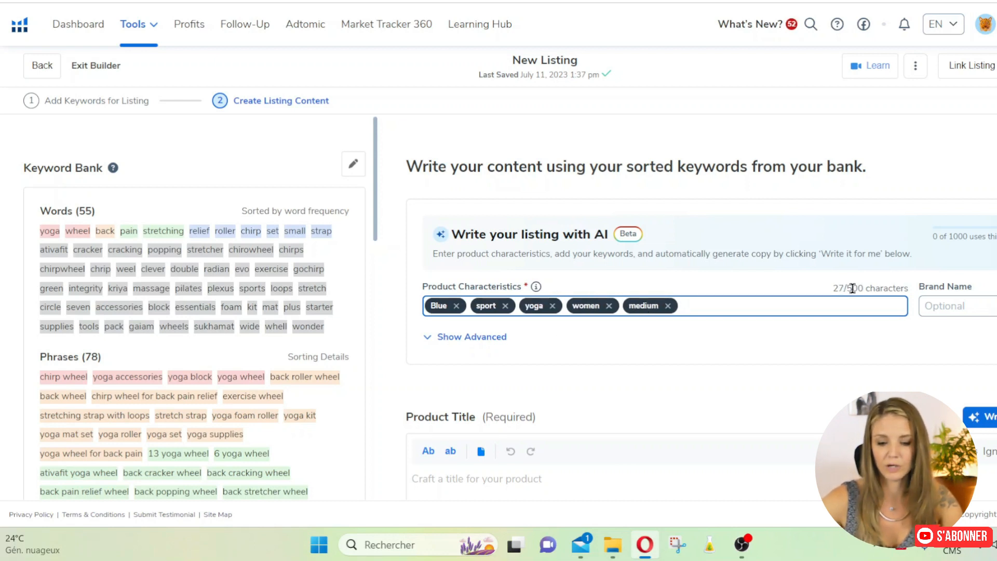
drag(852, 288, 910, 292)
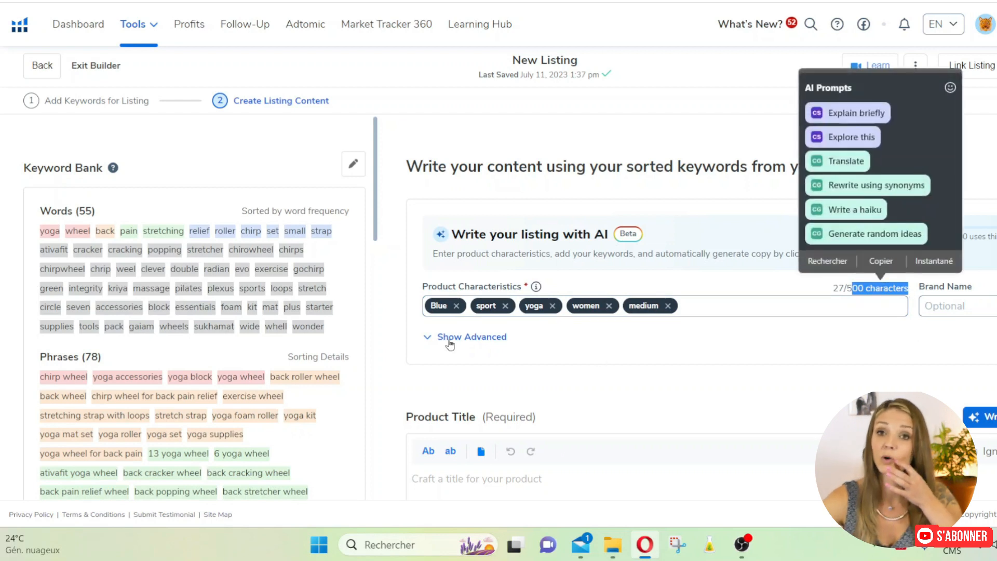
click(393, 285)
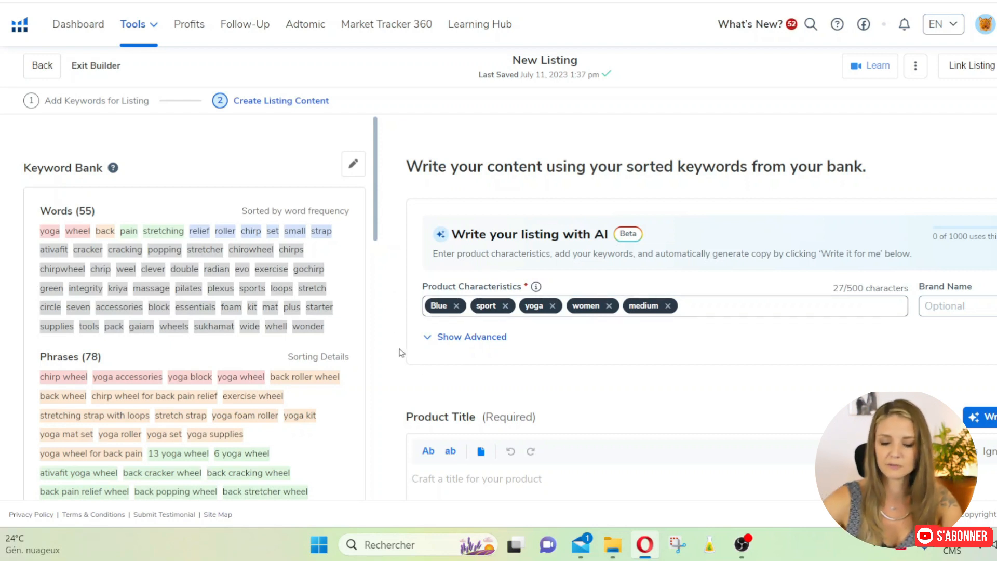
Show the advanced AI writing options and keep the brand name placement at the beginning of the title.
click(459, 343)
scroll(546, 348, down, 3)
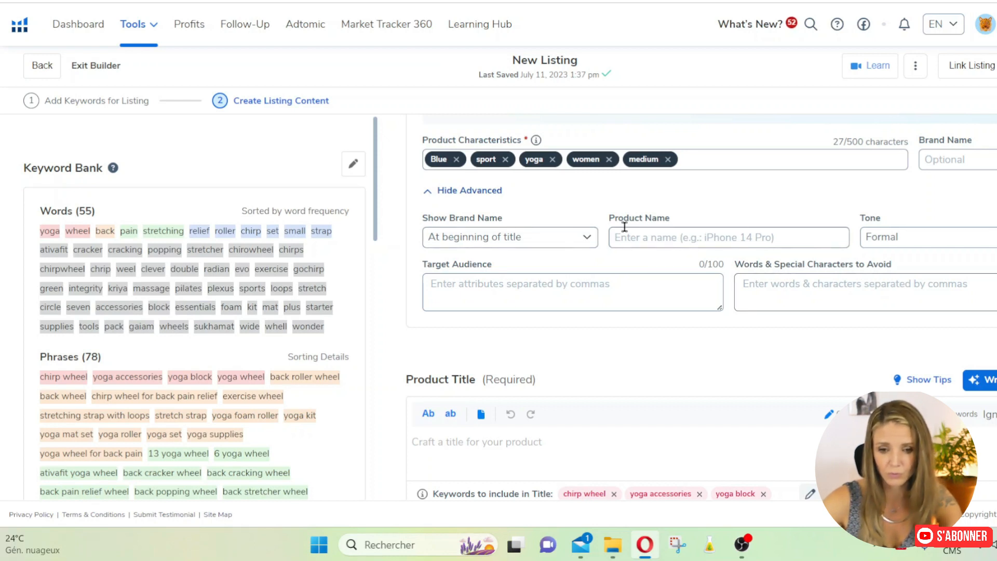
click(588, 240)
click(588, 240)
click(587, 239)
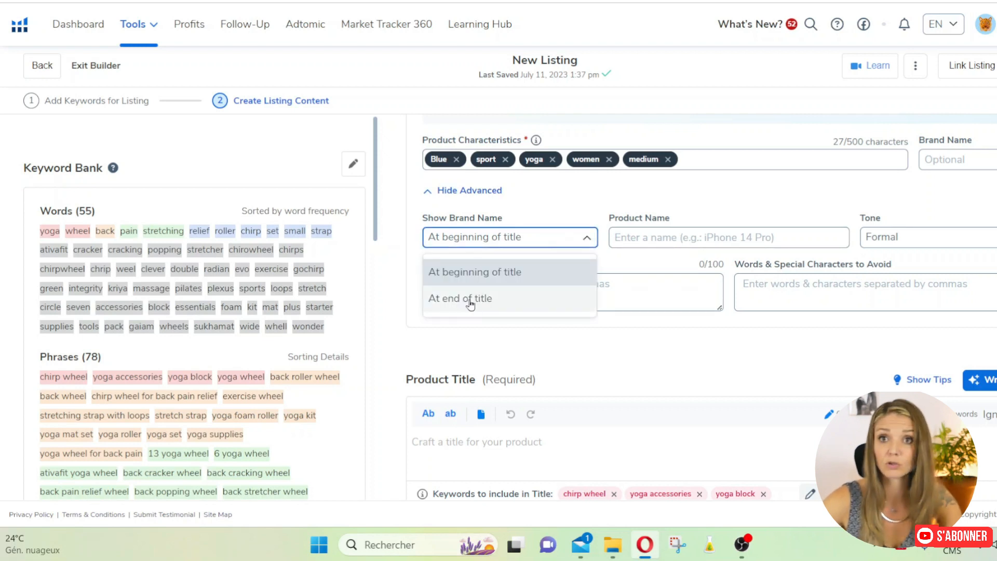
click(586, 238)
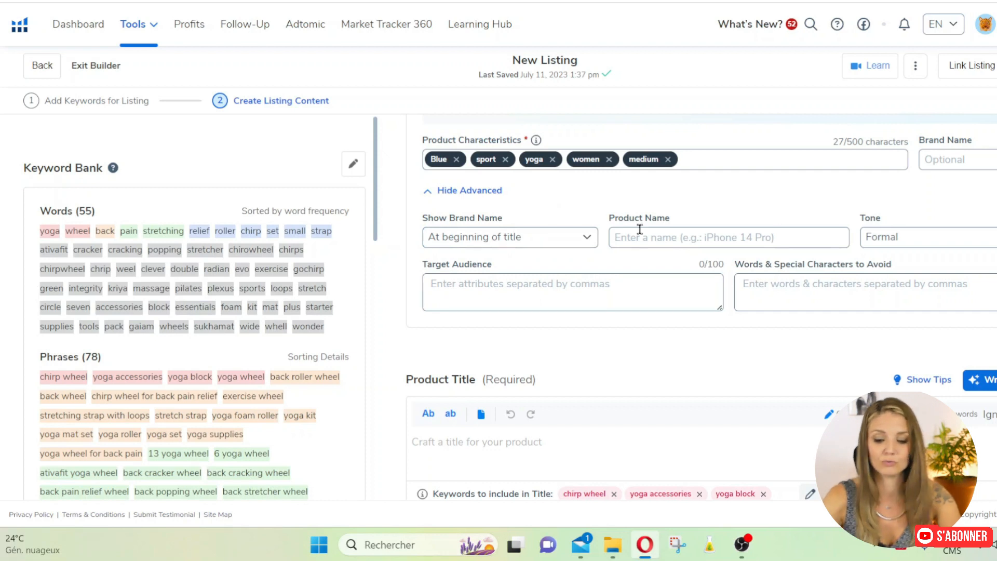
Set the product name to "Yoga Wheel" and the tone to Inspirational.
click(693, 241)
text(Yoga Whee)
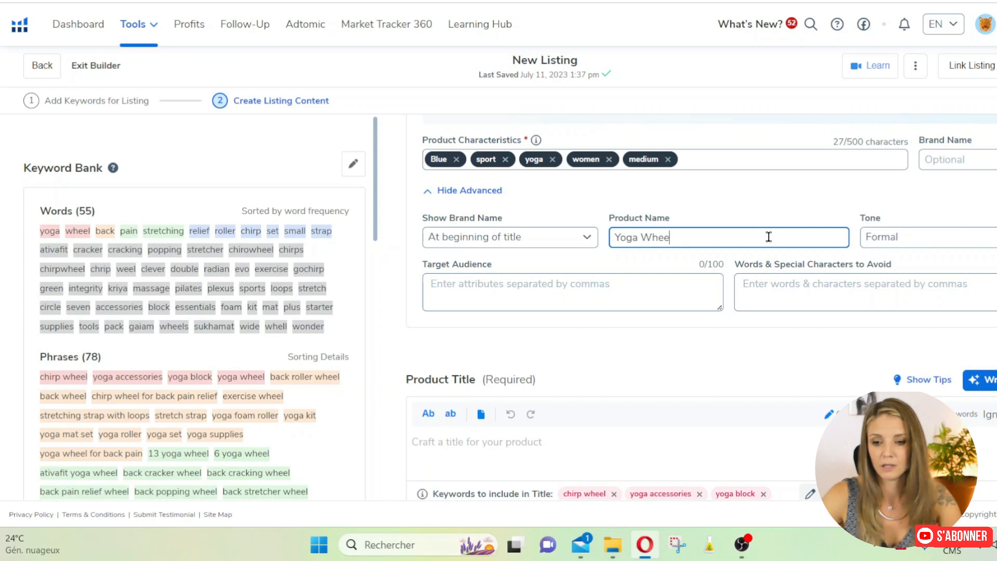
text(ell)
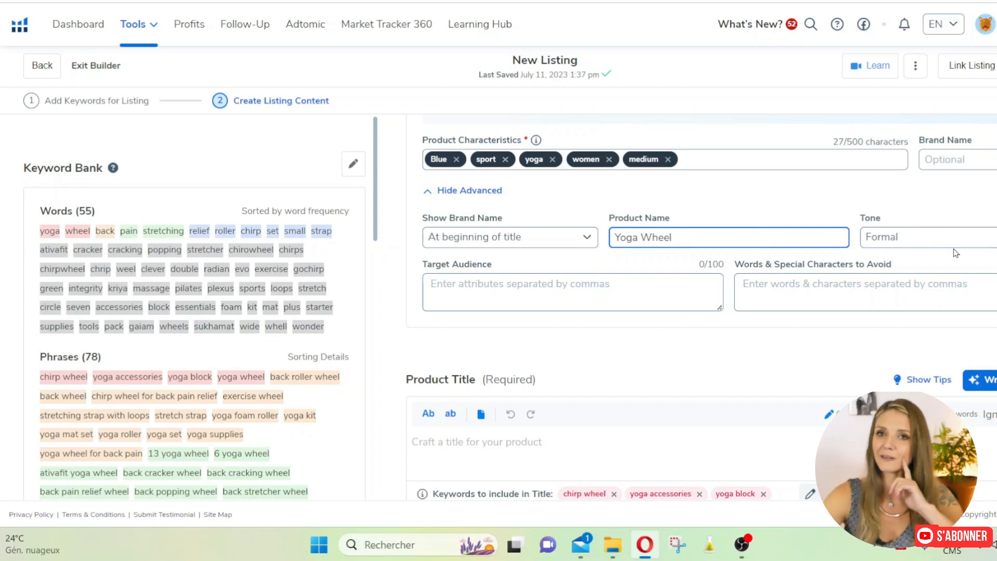
click(961, 237)
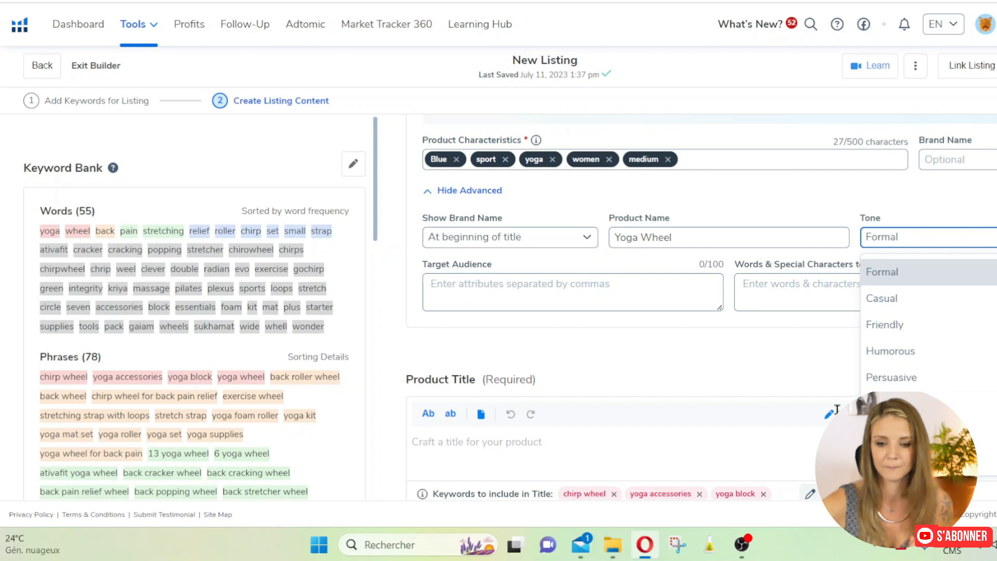
click(892, 404)
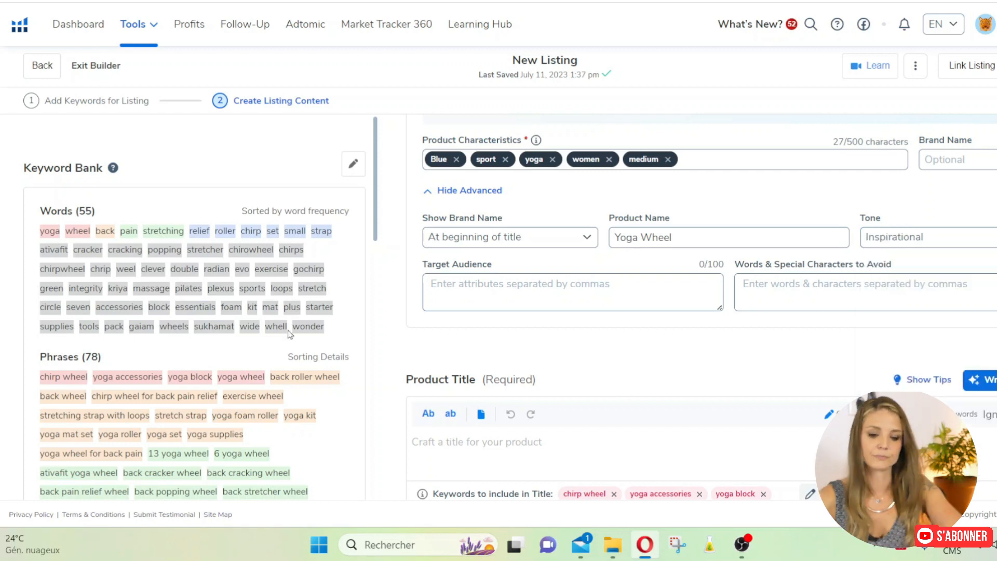
Enter "women, sportive, relaxation, streching," as the target audience and leave the words to avoid empty.
click(571, 293)
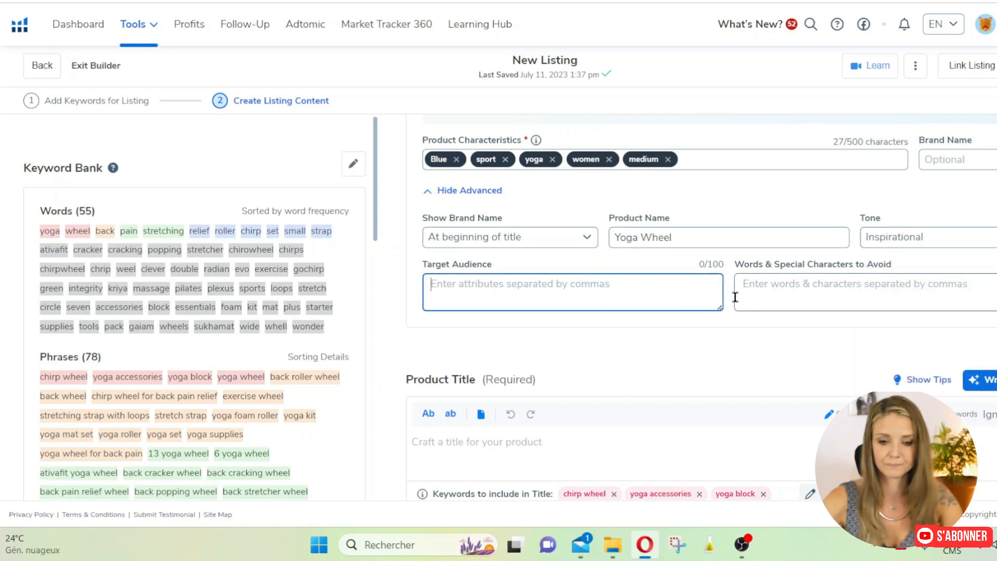
text(women,)
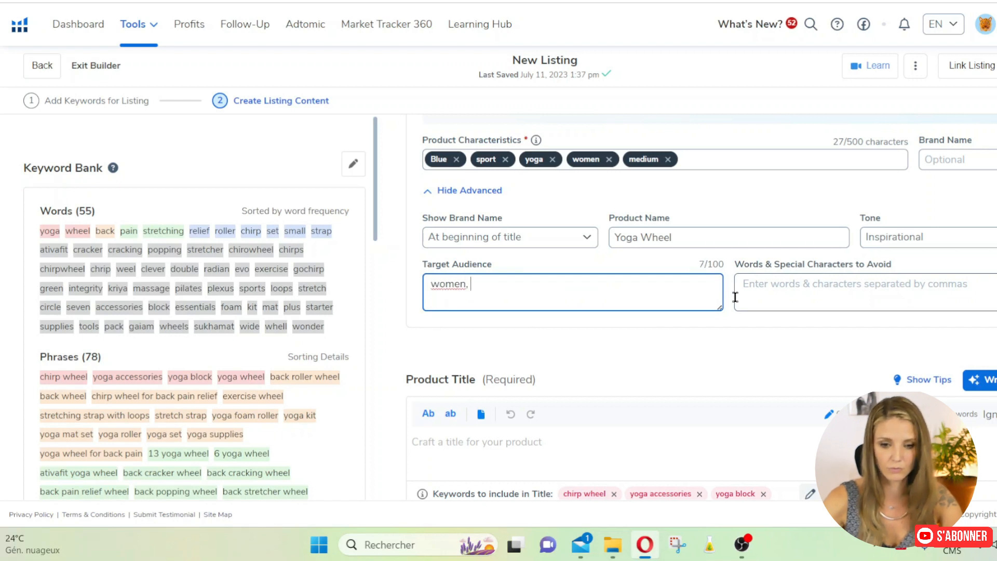
key(BackSpace)
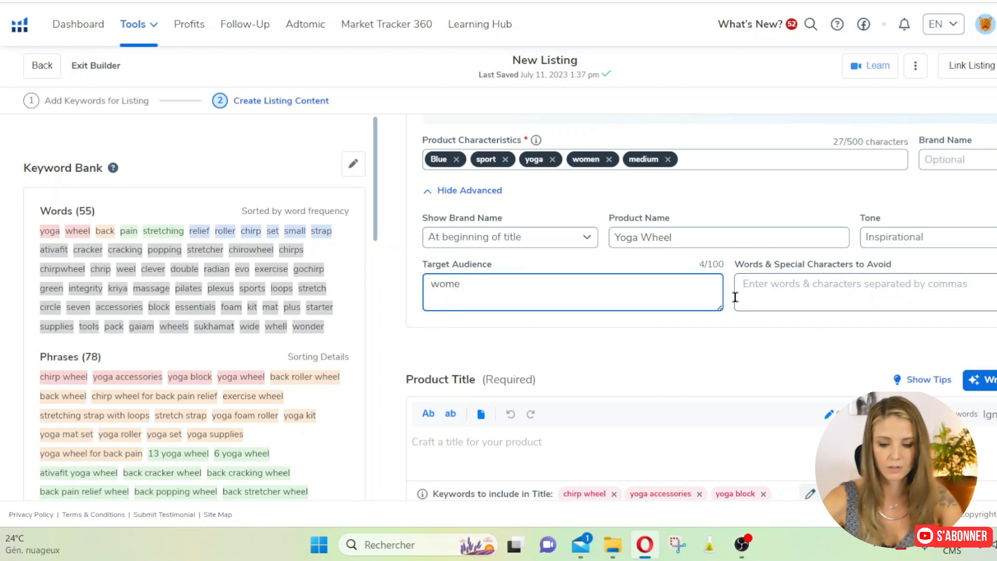
key(BackSpace)
text(n, sportive, relaxation, streching,)
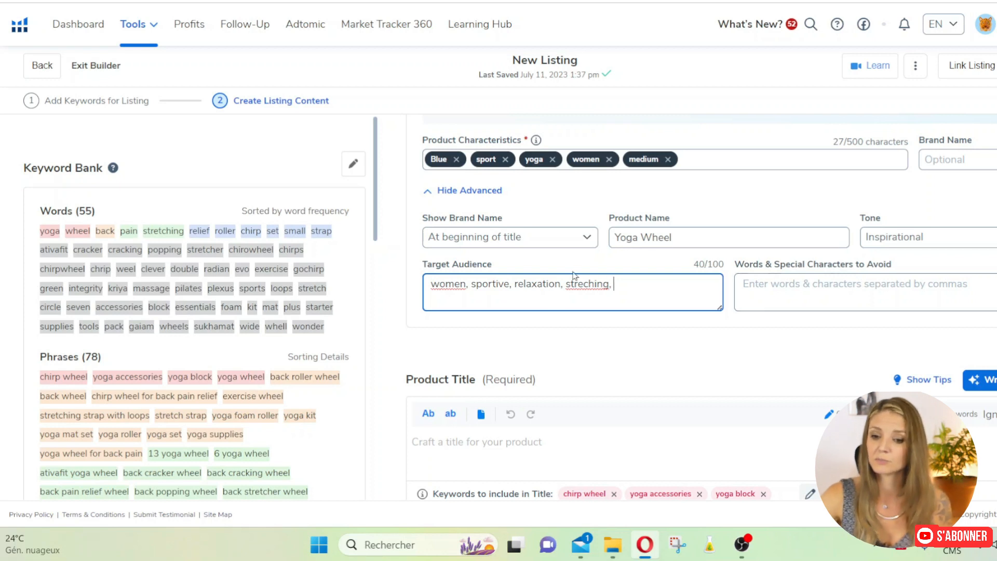
click(790, 283)
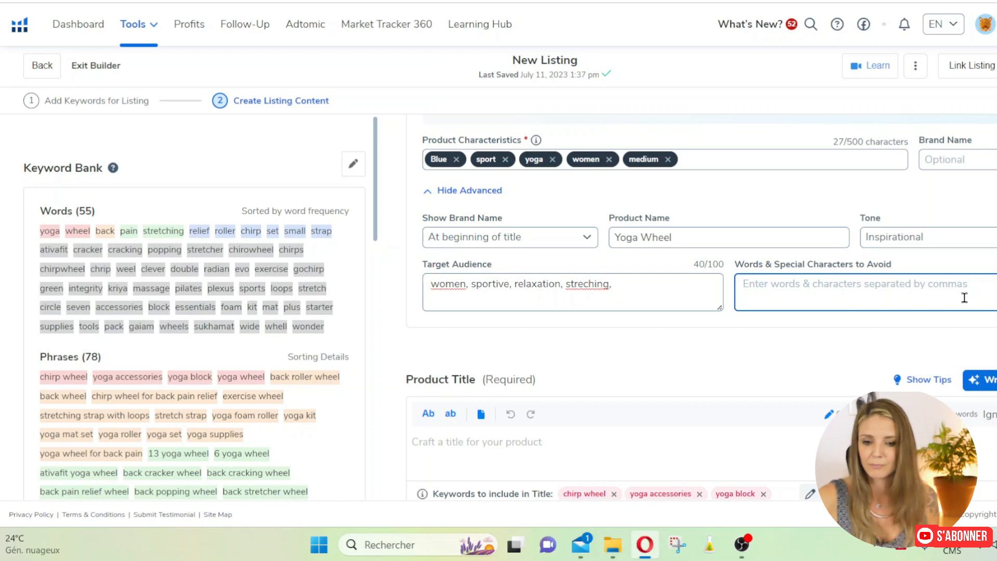
click(640, 341)
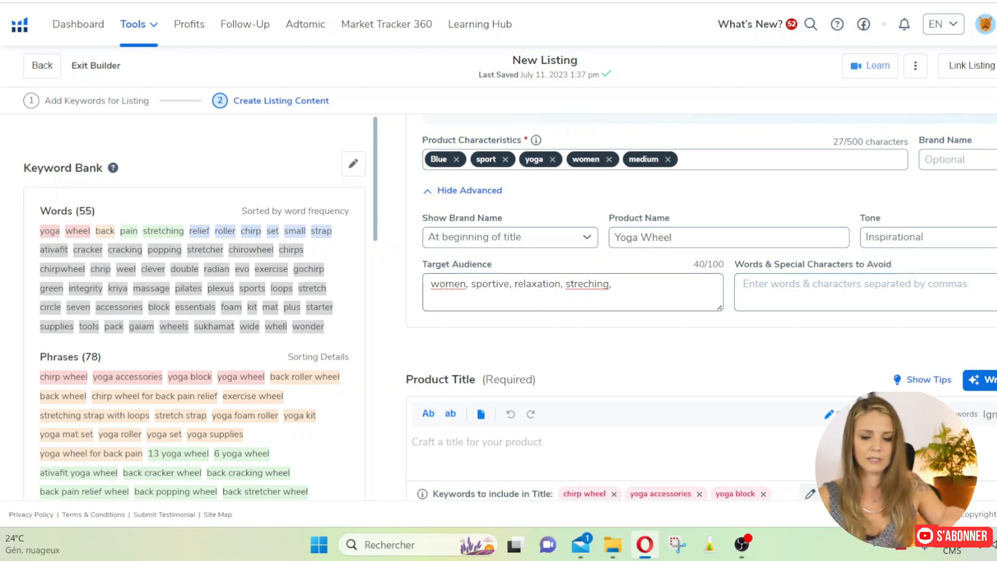
Enter "RELAXER" as the brand name.
click(939, 160)
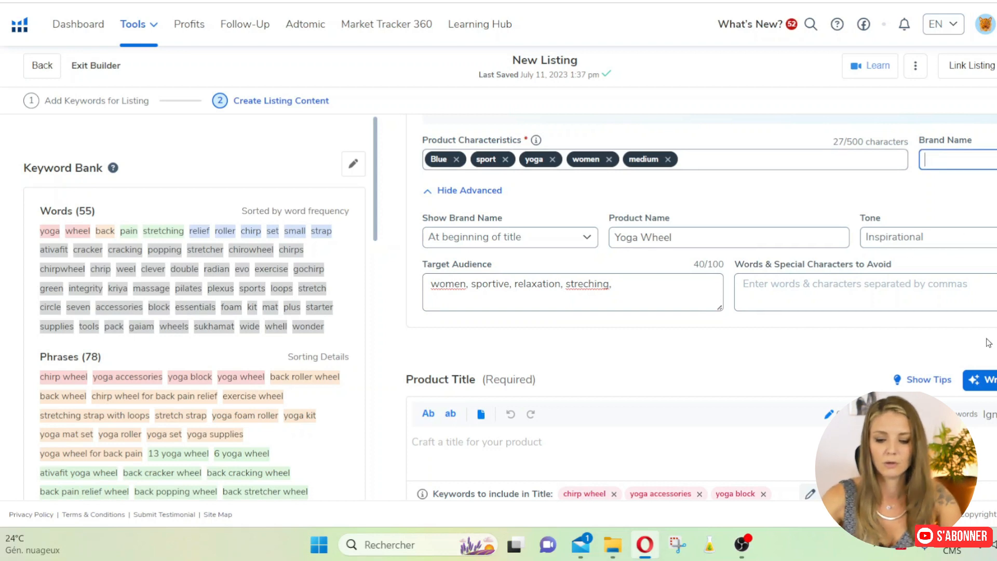
text(REL)
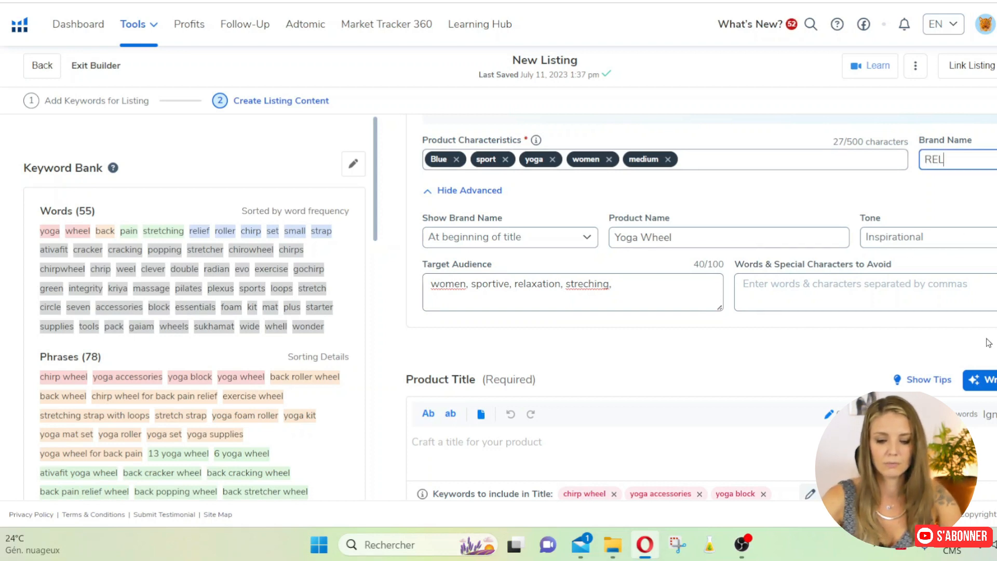
text(AXER)
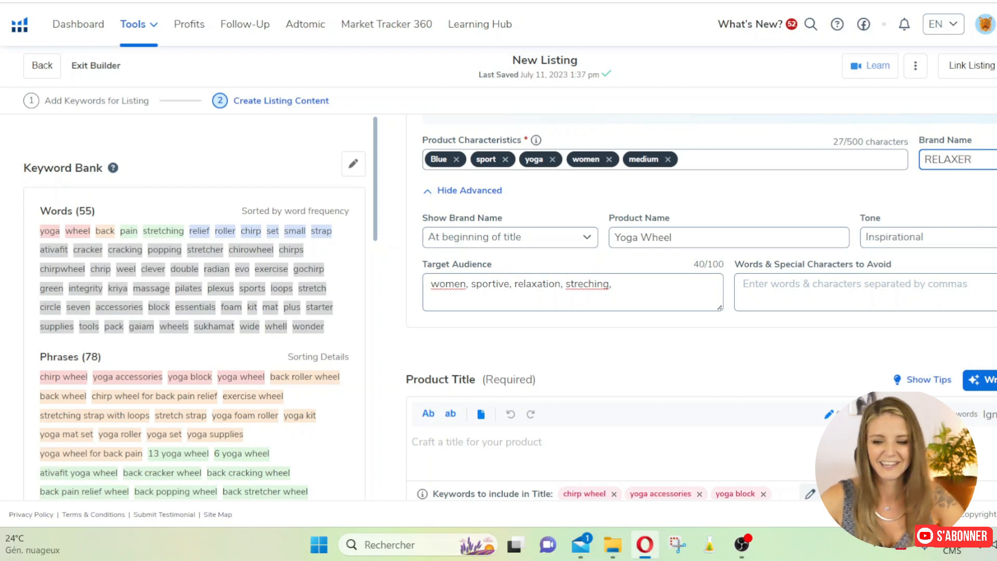
Have the AI write a suggestion for the product title.
scroll(716, 274, down, 3)
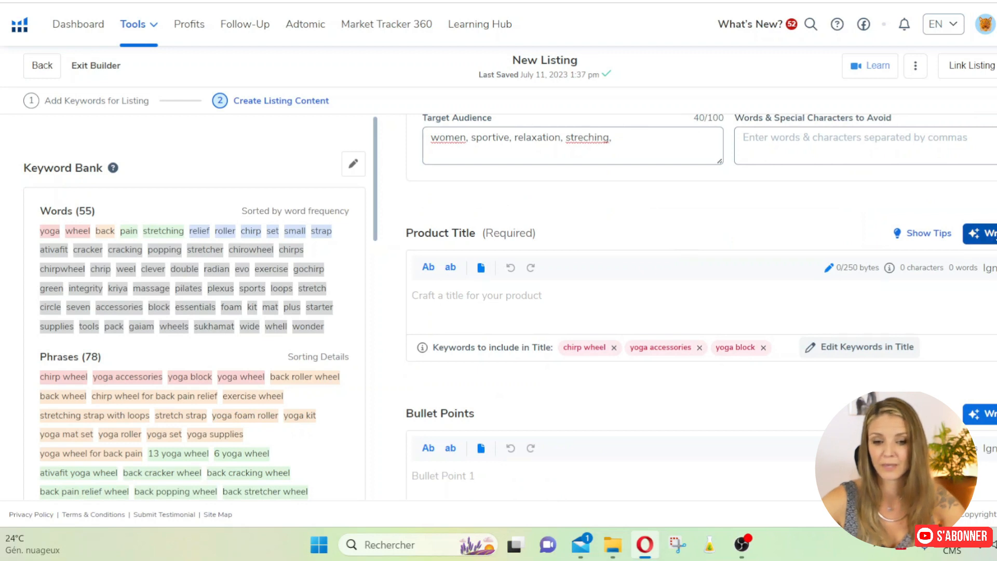
click(982, 233)
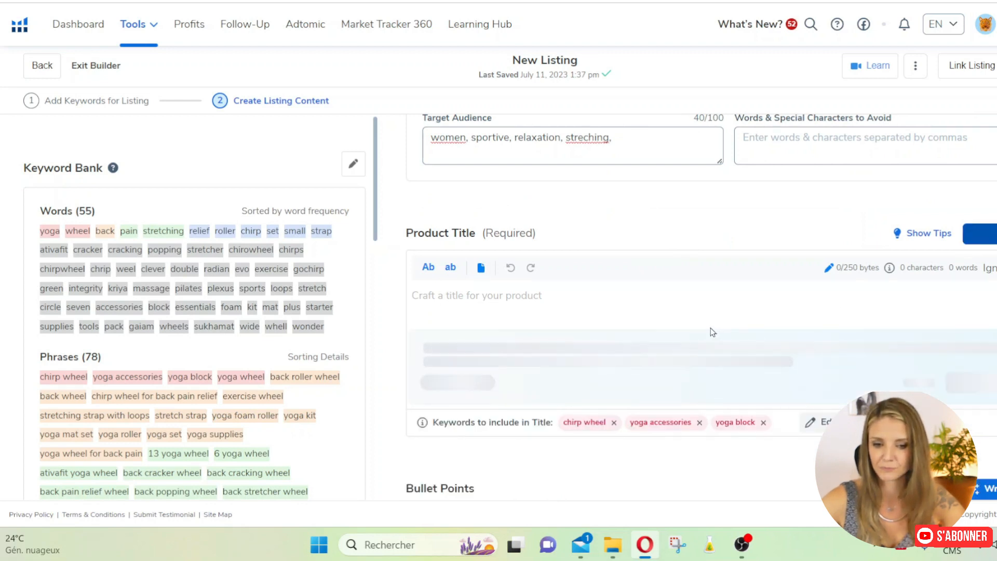
drag(406, 232, 589, 242)
click(515, 233)
Have the AI write suggestions for the bullet points and the description.
scroll(611, 230, down, 3)
click(980, 345)
scroll(649, 347, down, 3)
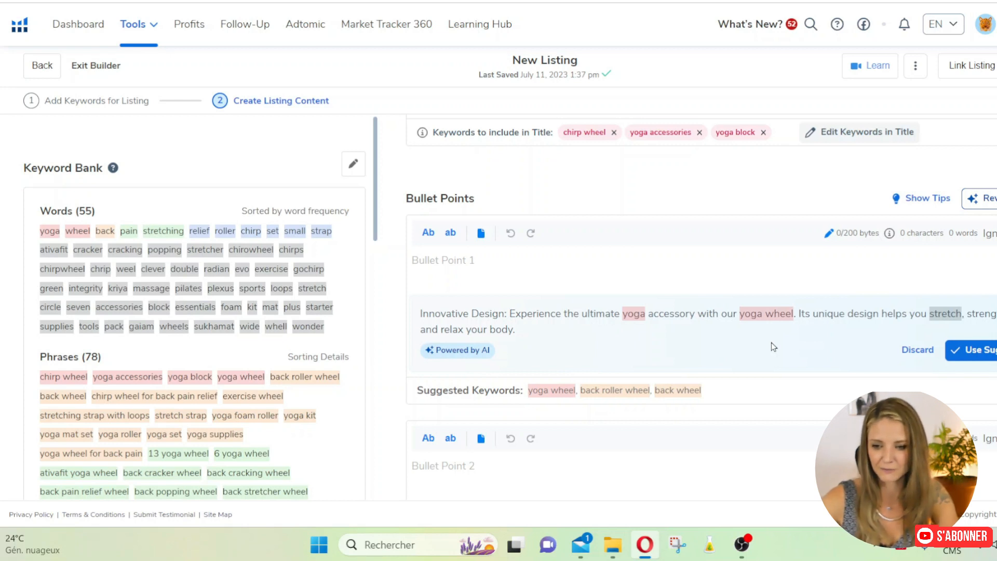
scroll(960, 265, down, 10)
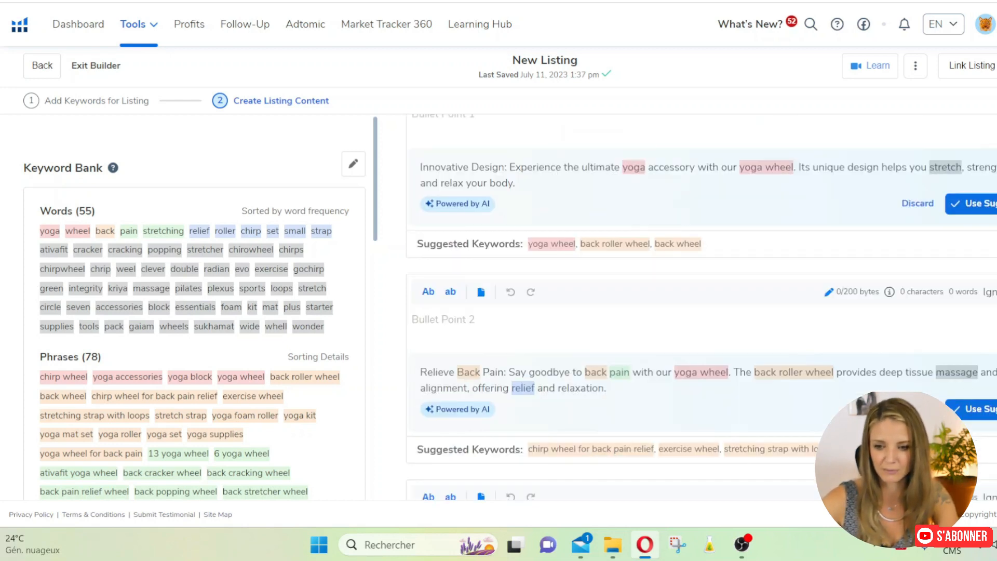
scroll(769, 275, down, 6)
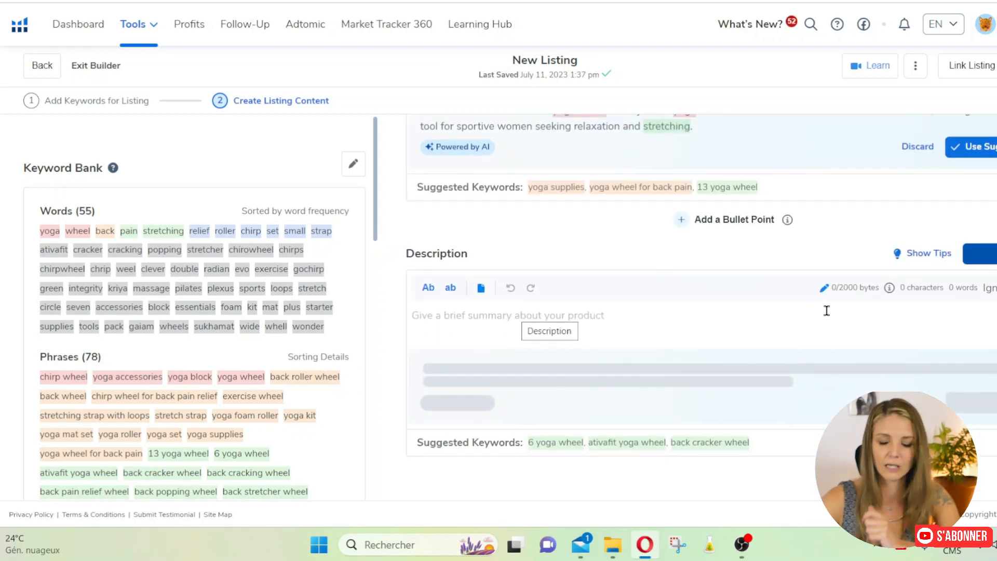
Review the AI-suggested title and first bullet point and compare them with the phrases in the Keyword Bank.
scroll(831, 312, down, 6)
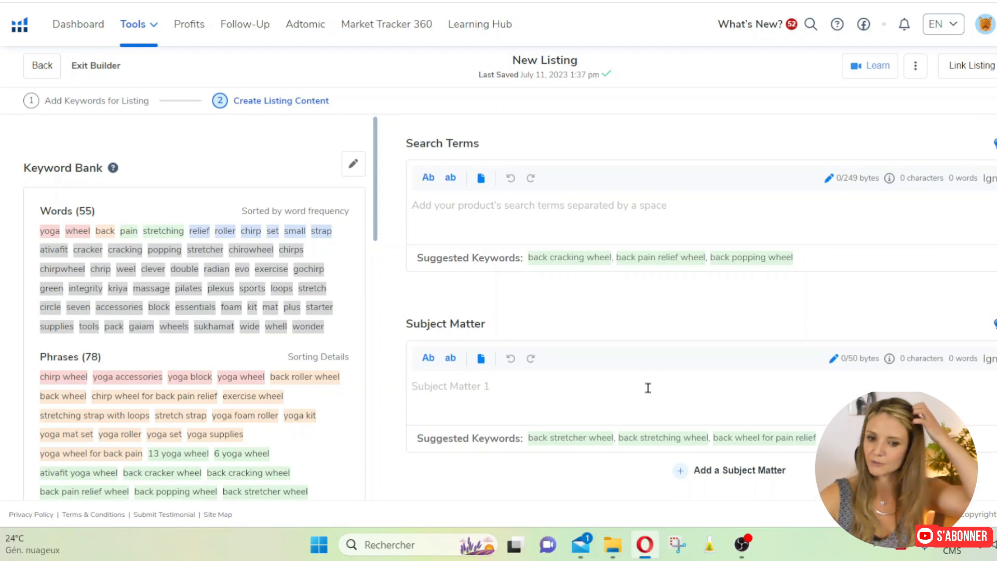
scroll(728, 352, up, 15)
scroll(729, 355, up, 10)
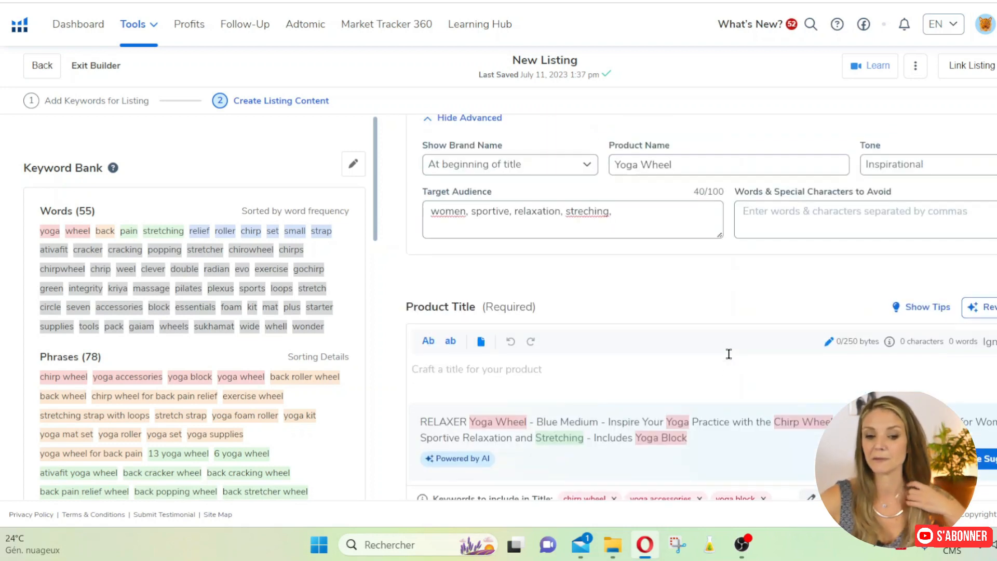
scroll(406, 353, down, 3)
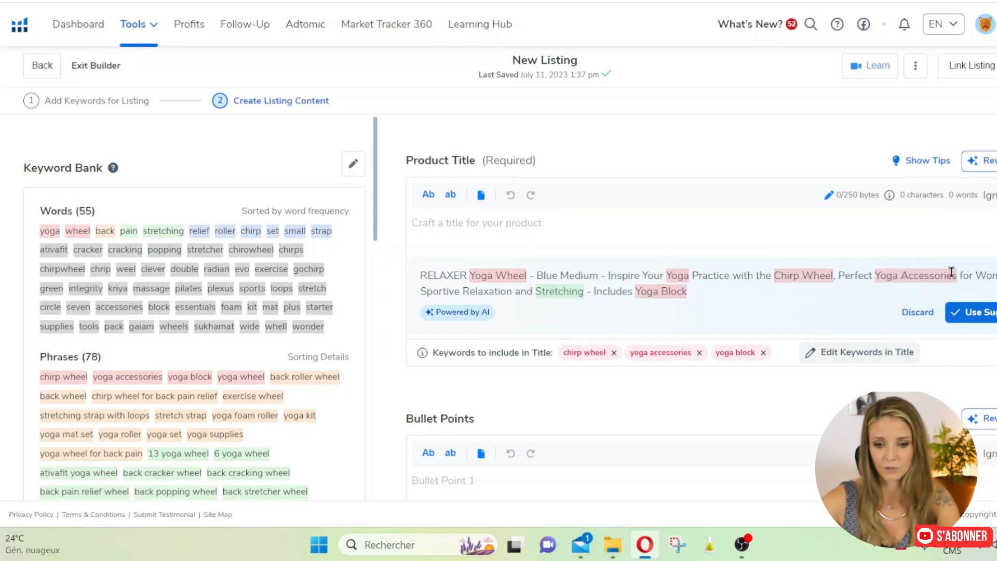
drag(689, 292, 420, 275)
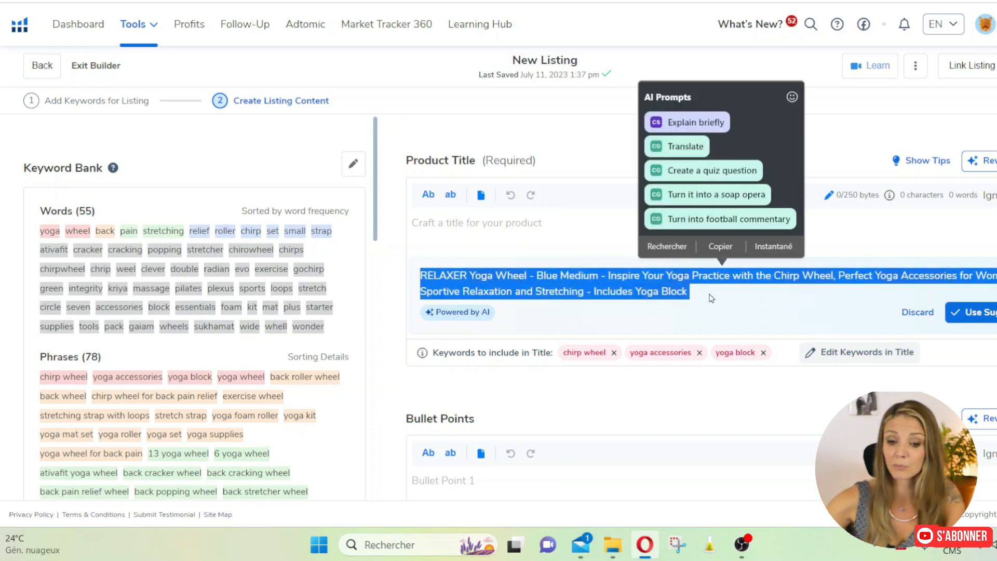
click(771, 279)
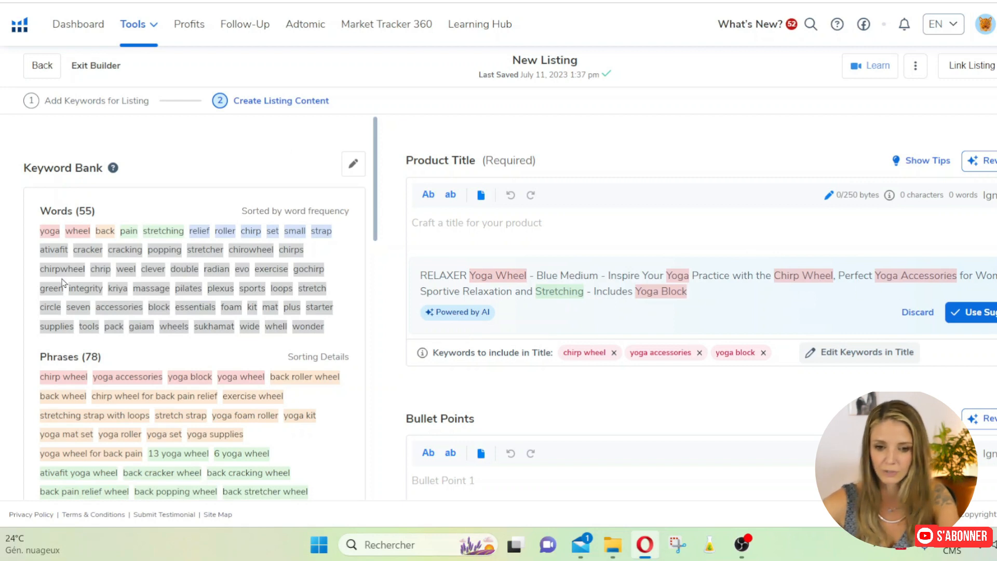
scroll(729, 210, down, 3)
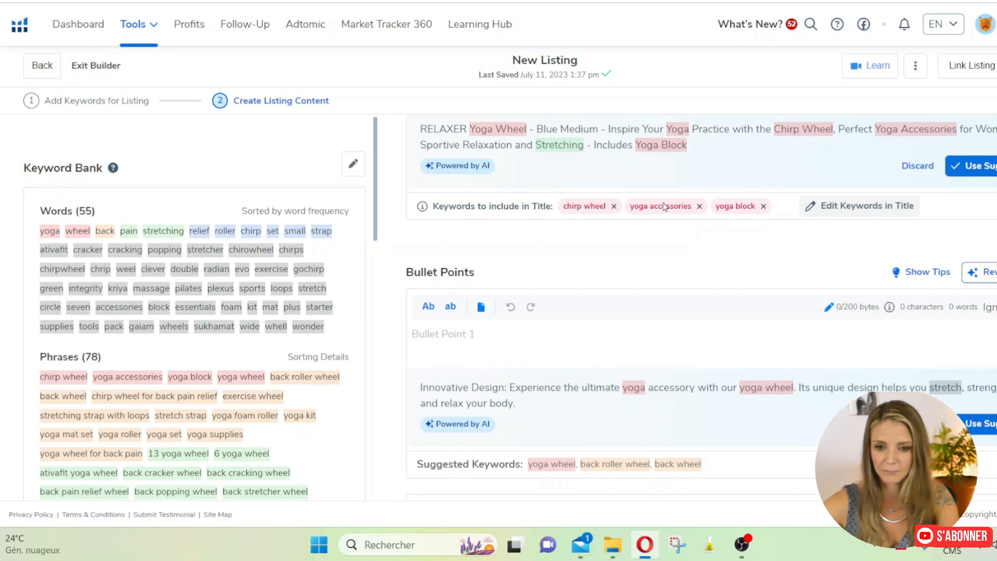
scroll(181, 285, down, 3)
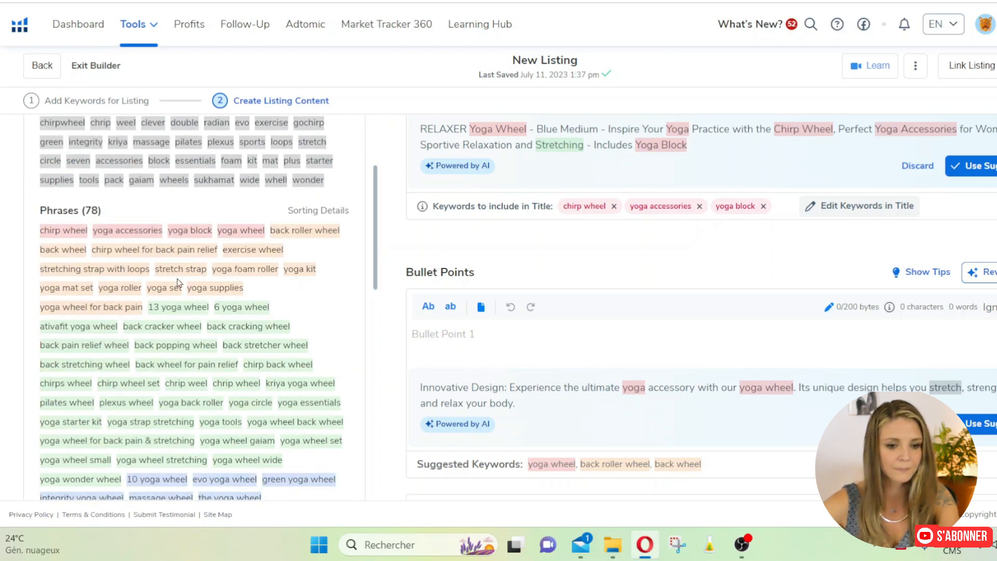
scroll(178, 283, down, 3)
drag(135, 198, 220, 202)
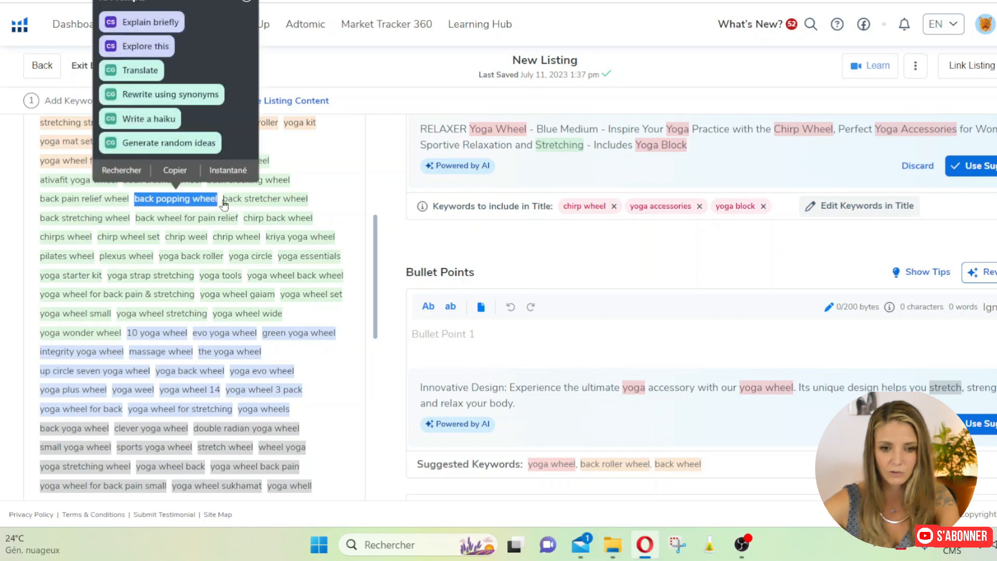
Review the AI-suggested product title and the opening phrases of the five suggested bullet points.
click(239, 202)
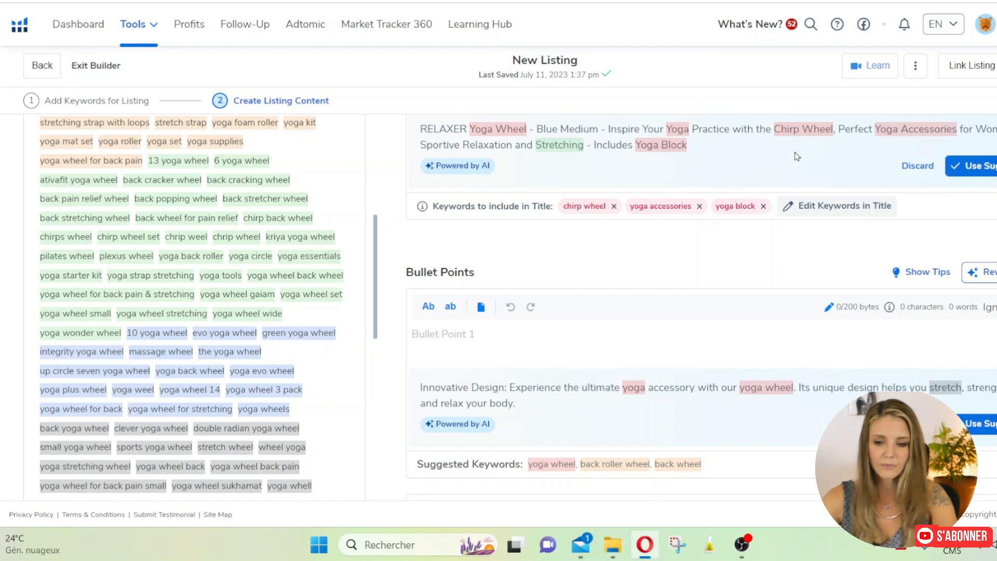
scroll(797, 156, up, 3)
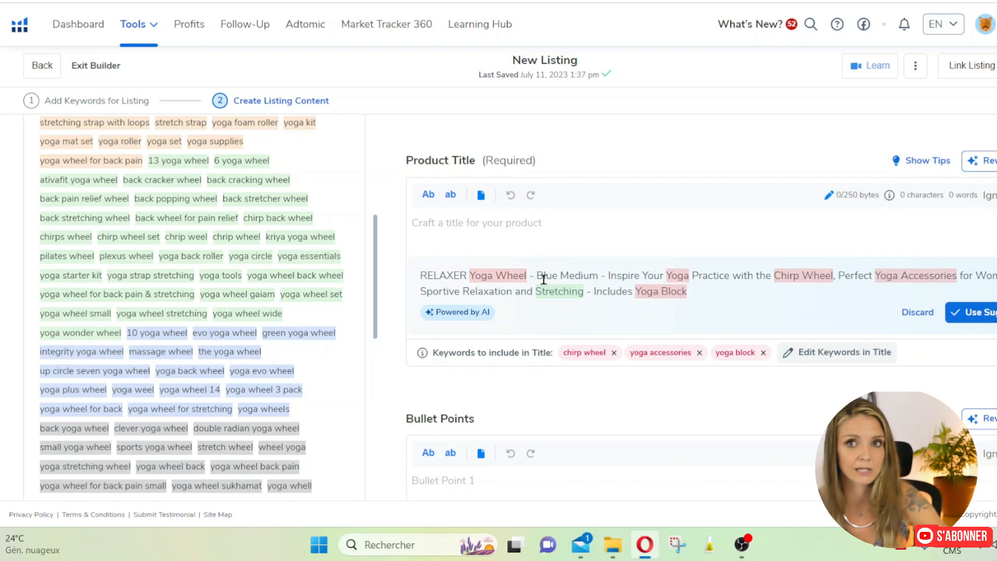
scroll(644, 283, down, 5)
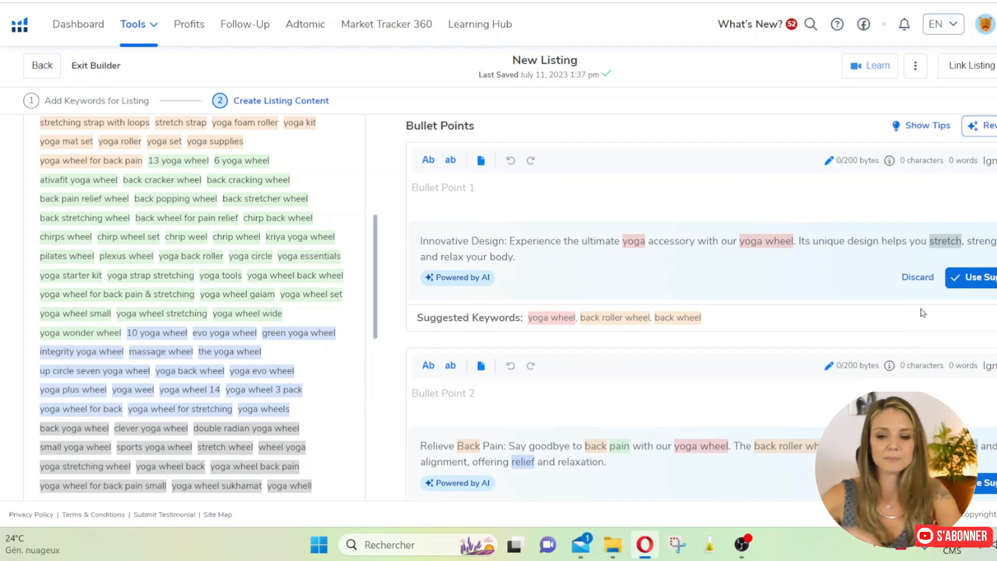
drag(422, 240, 517, 257)
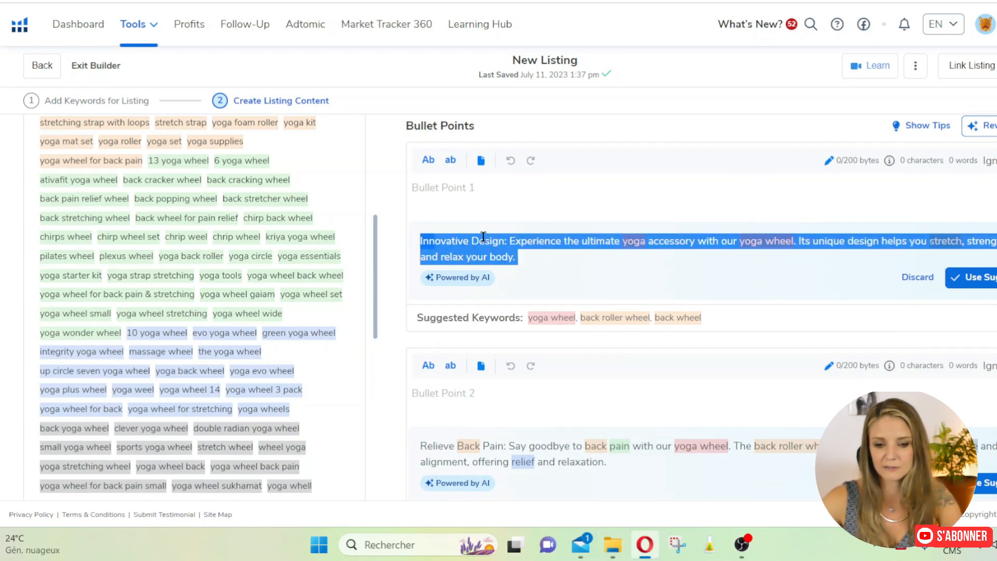
scroll(383, 325, down, 3)
click(502, 301)
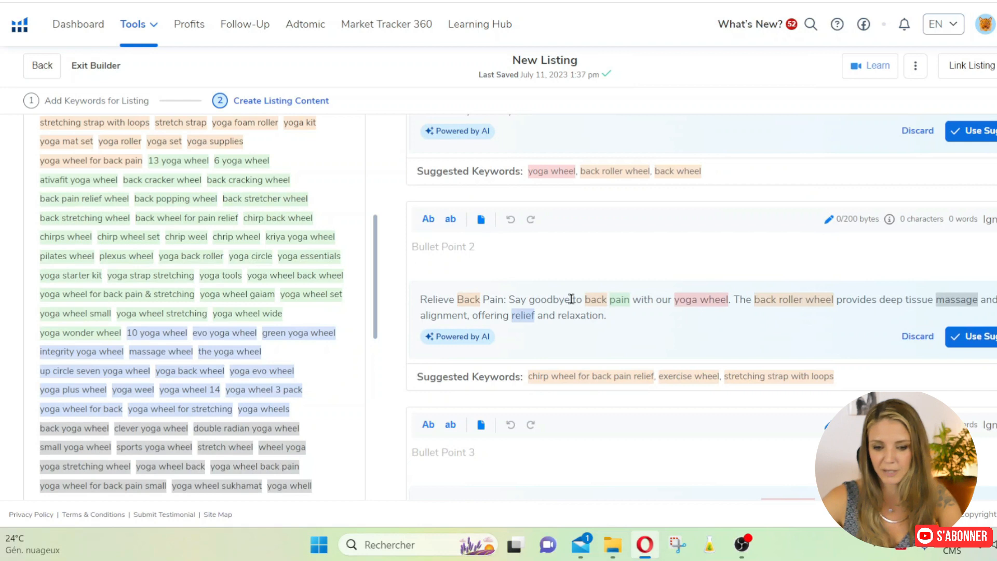
scroll(633, 312, down, 5)
drag(420, 210, 513, 213)
scroll(562, 307, down, 3)
scroll(561, 307, down, 3)
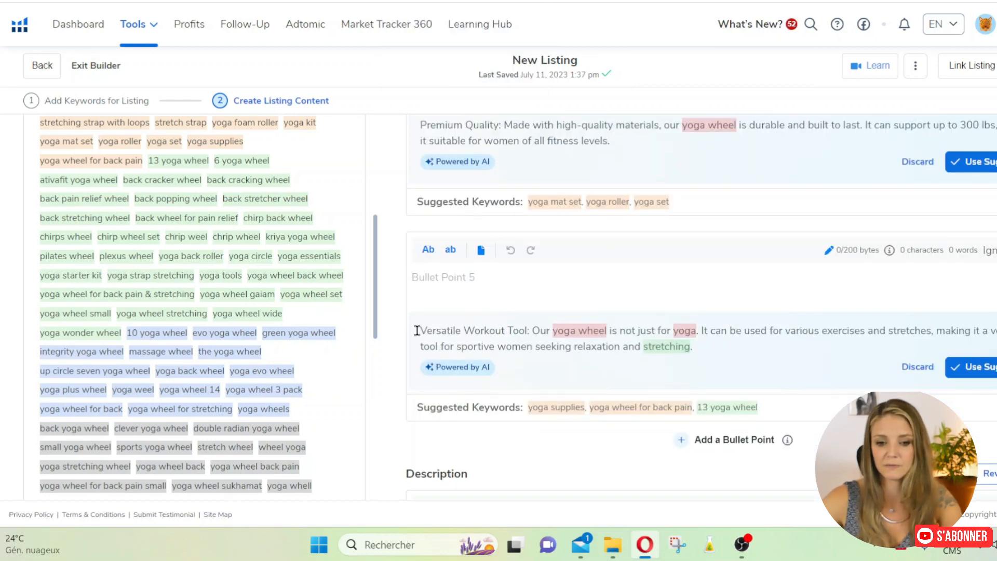
drag(427, 331, 525, 330)
scroll(546, 214, down, 3)
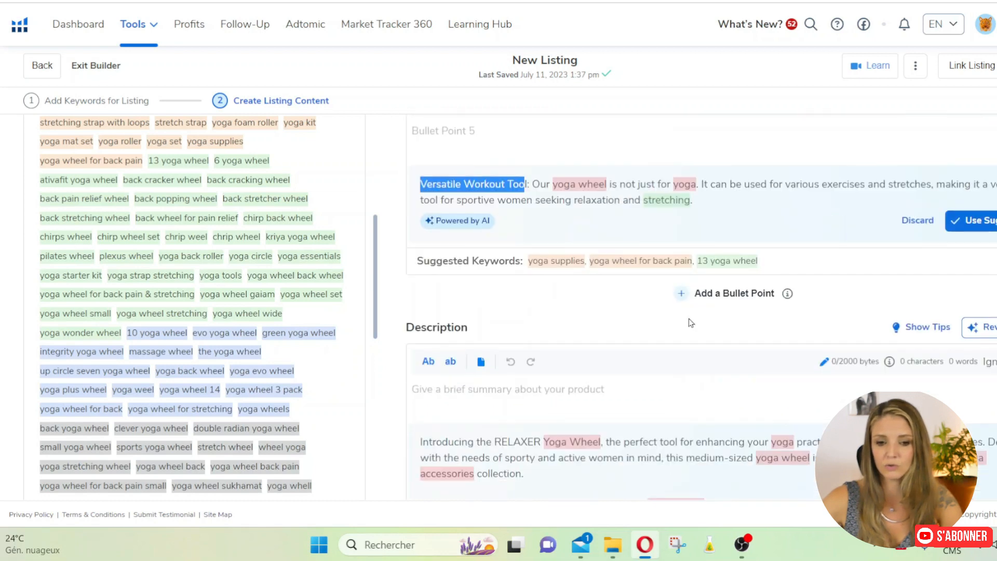
click(492, 181)
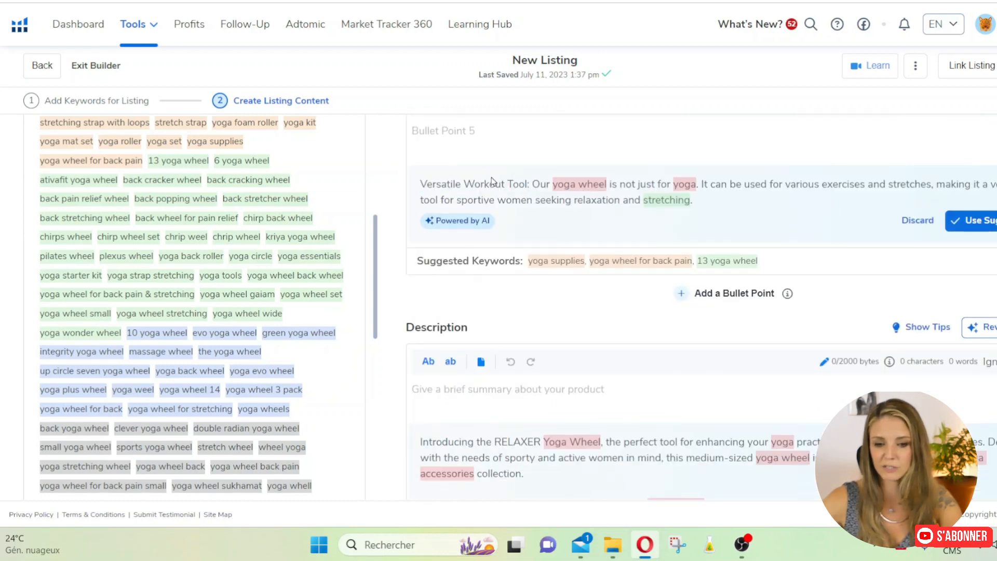
drag(709, 210, 519, 184)
click(708, 213)
scroll(735, 171, up, 6)
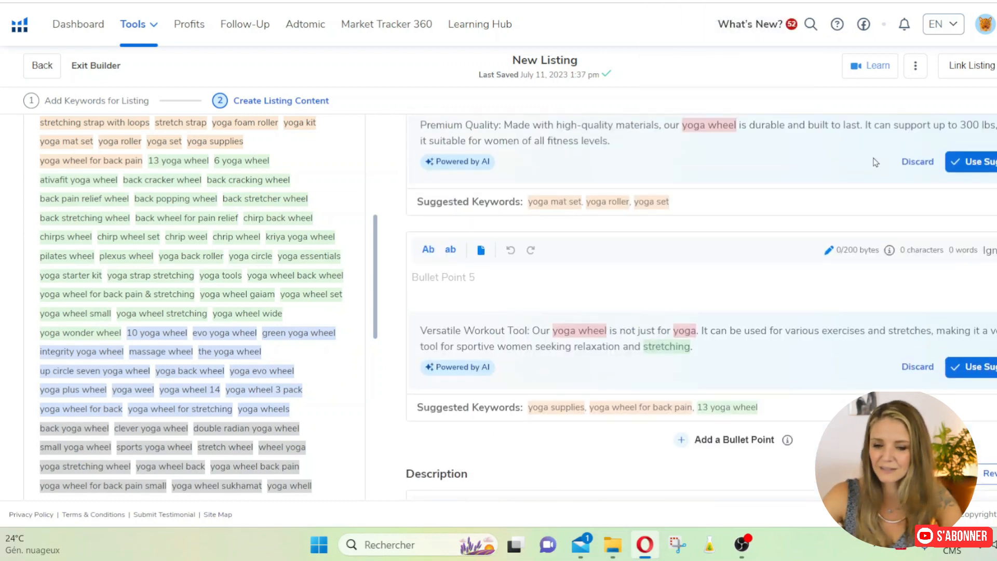
Examine the full wording of the suggested bullet points, especially the "Enhance Flexibility" text for bullet point 3.
scroll(573, 205, up, 3)
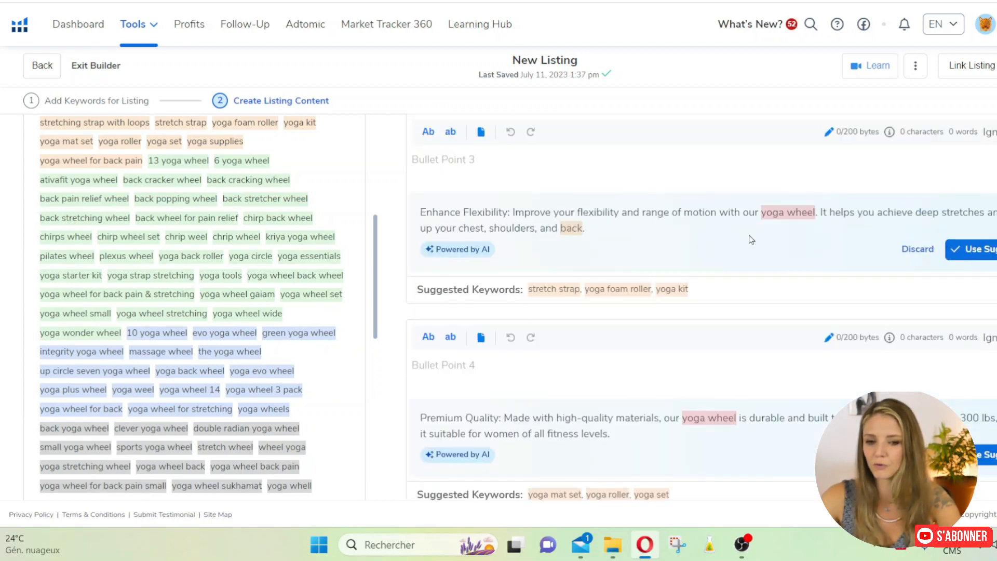
drag(513, 212, 622, 233)
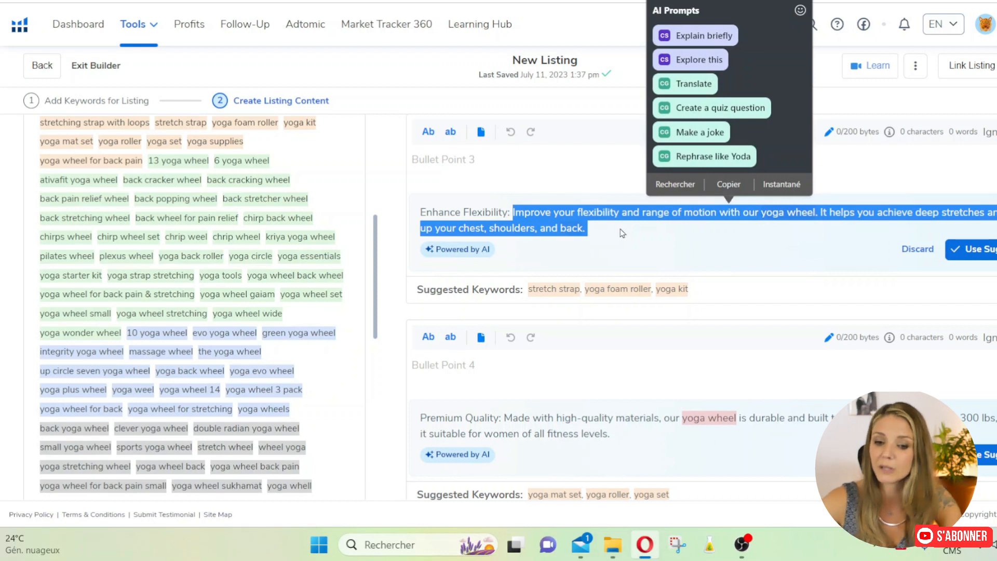
click(622, 233)
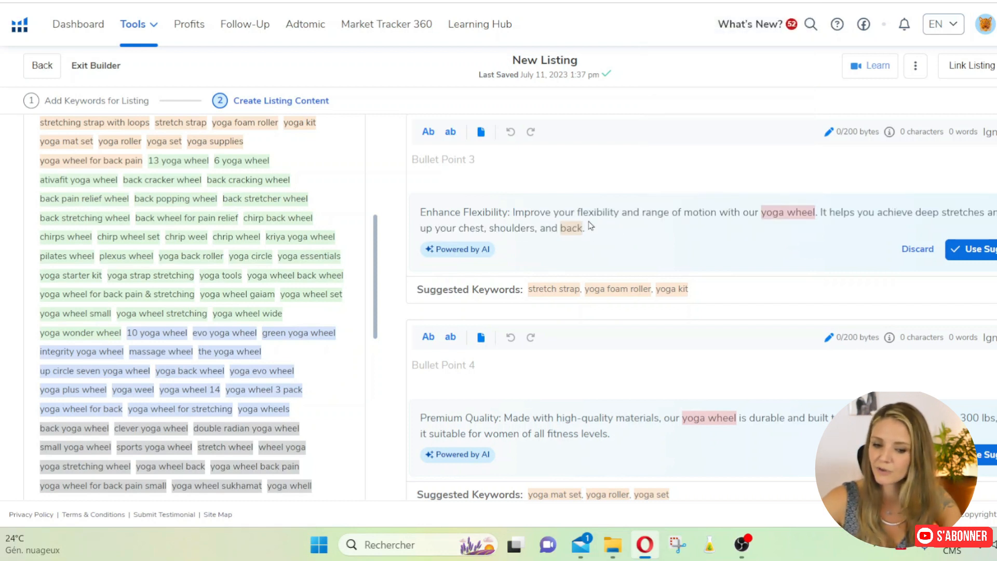
scroll(692, 405, down, 5)
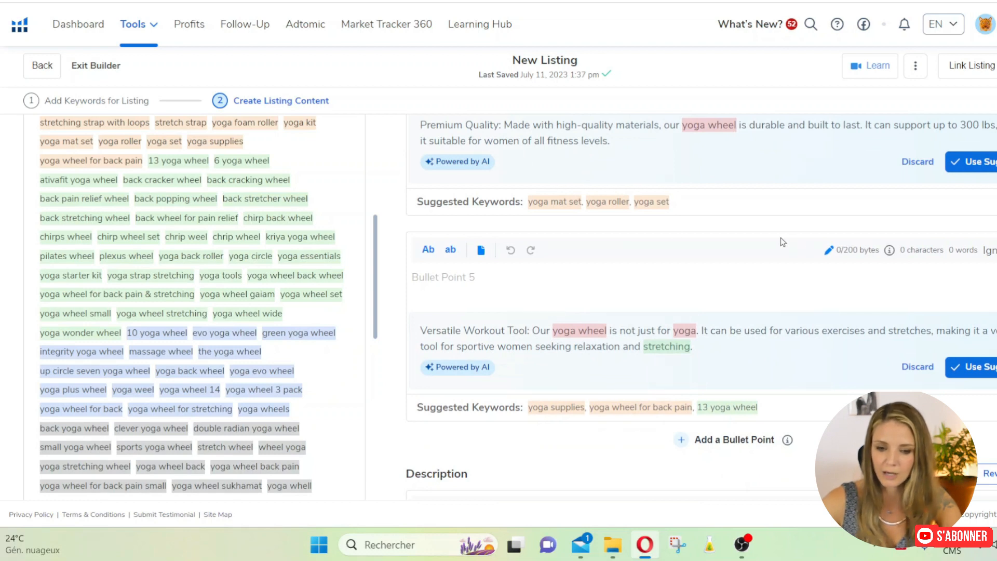
scroll(688, 329, down, 5)
scroll(740, 332, up, 5)
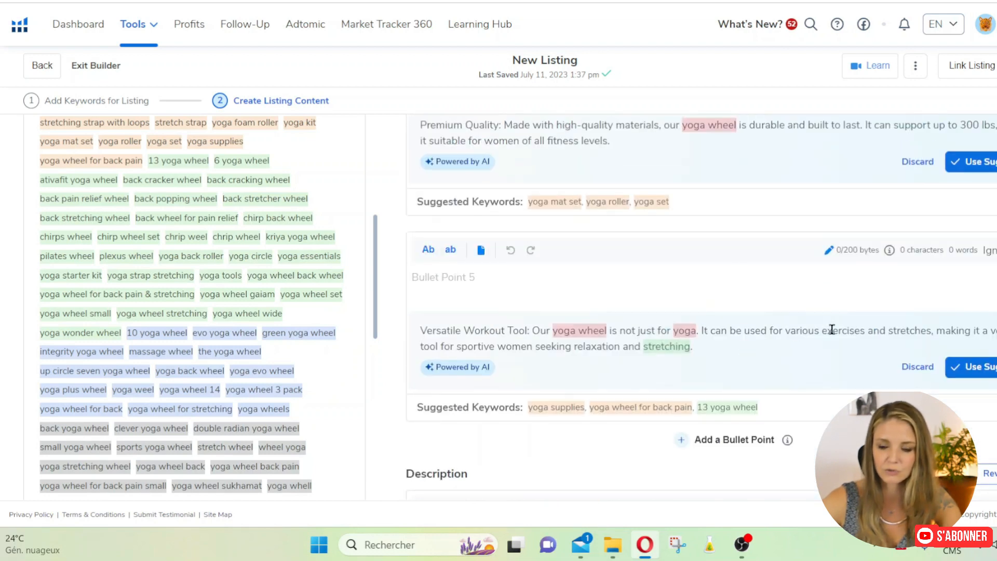
scroll(832, 329, up, 5)
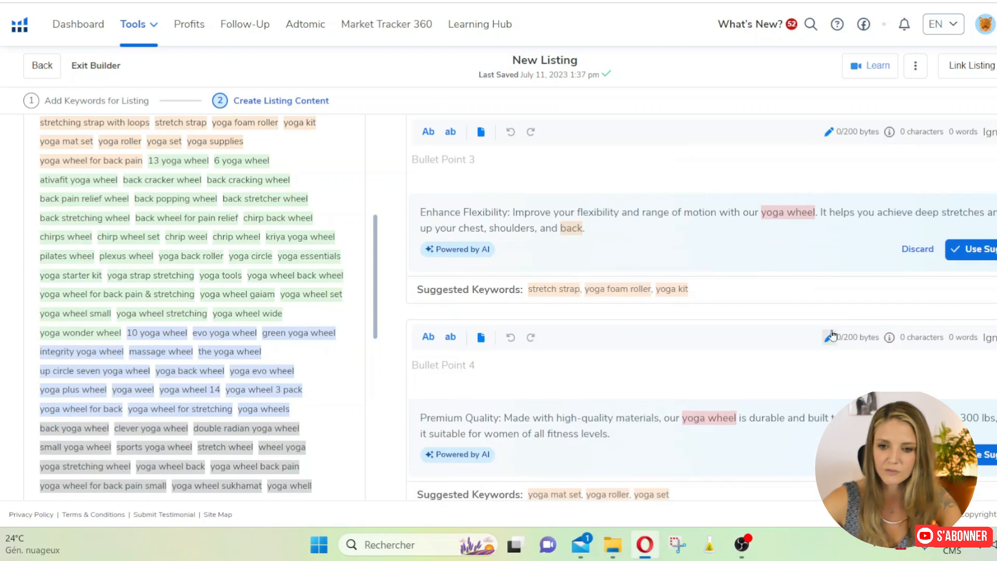
scroll(831, 335, up, 3)
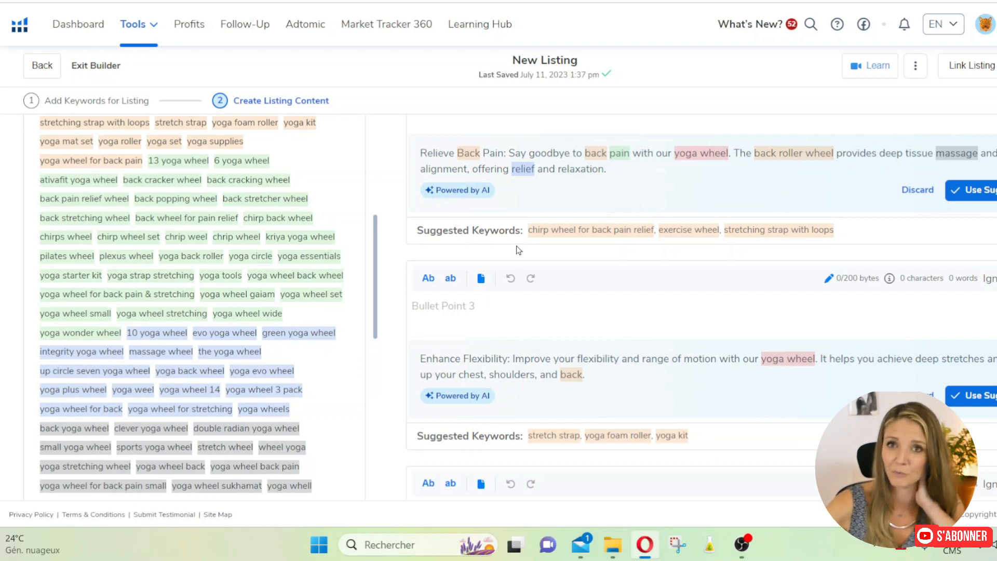
Read the AI-suggested product description from its introduction to its closing paragraph.
scroll(518, 250, down, 10)
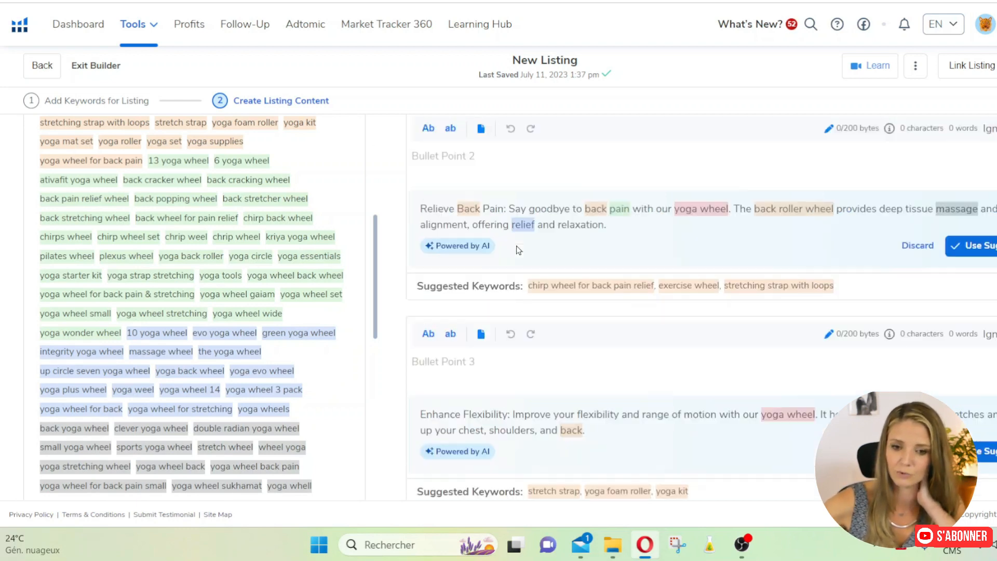
scroll(815, 248, down, 5)
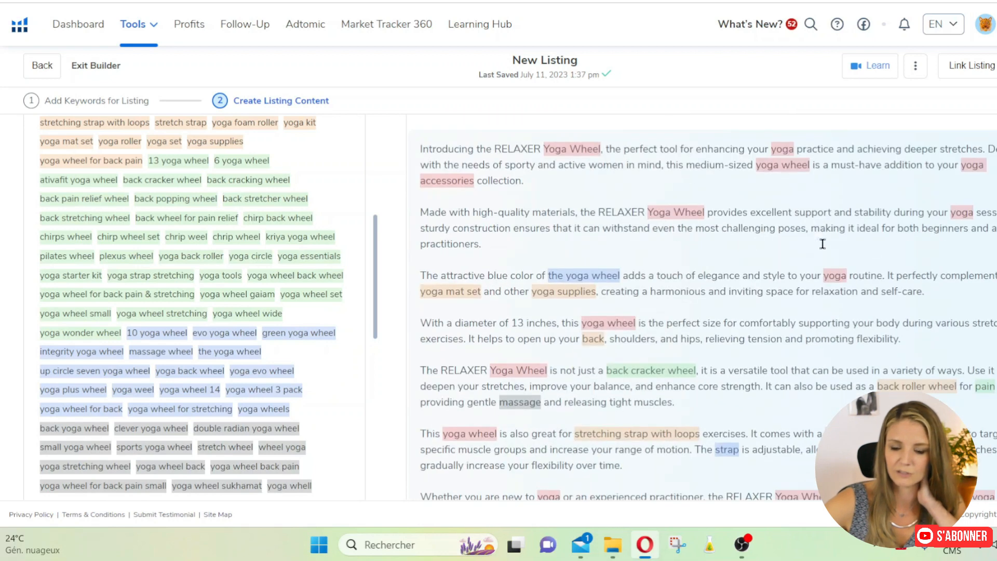
scroll(935, 255, up, 3)
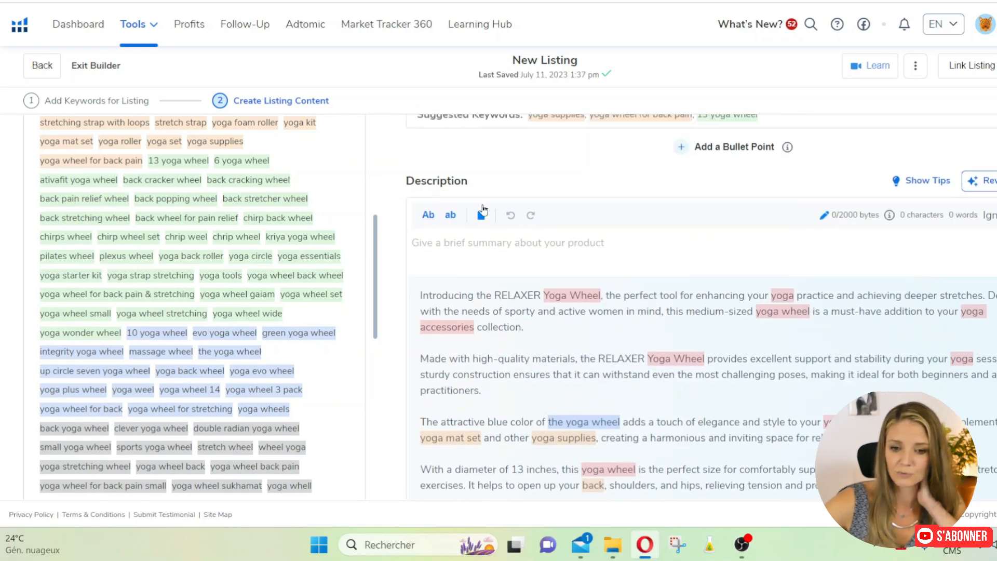
scroll(434, 296, down, 8)
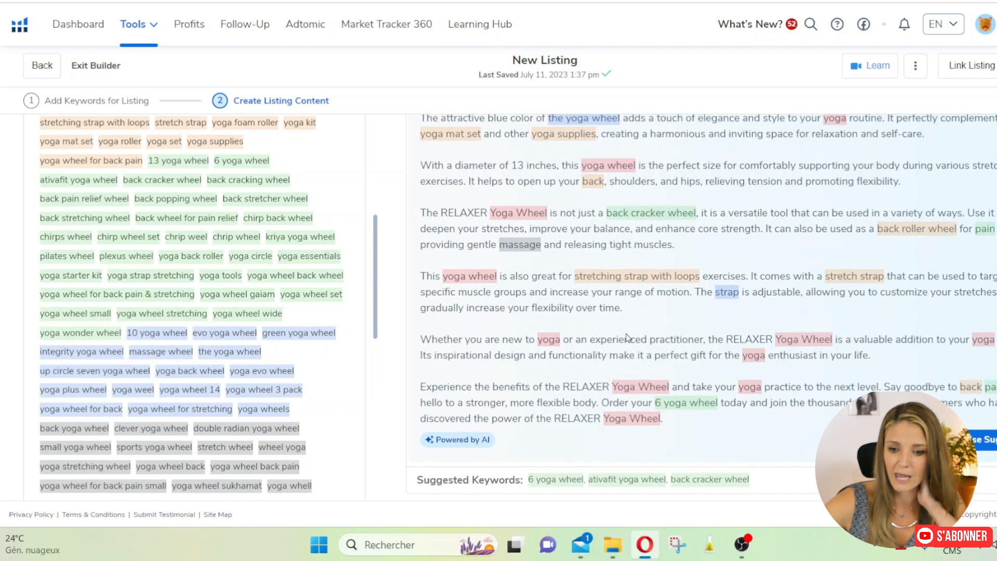
drag(996, 268, 444, 307)
scroll(585, 248, up, 5)
scroll(436, 244, up, 3)
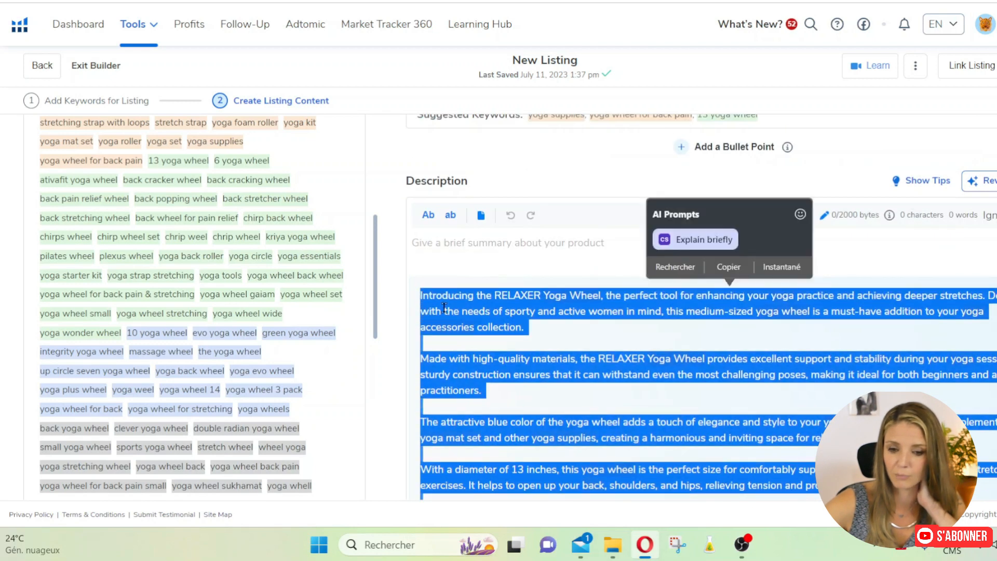
click(484, 290)
scroll(772, 327, down, 3)
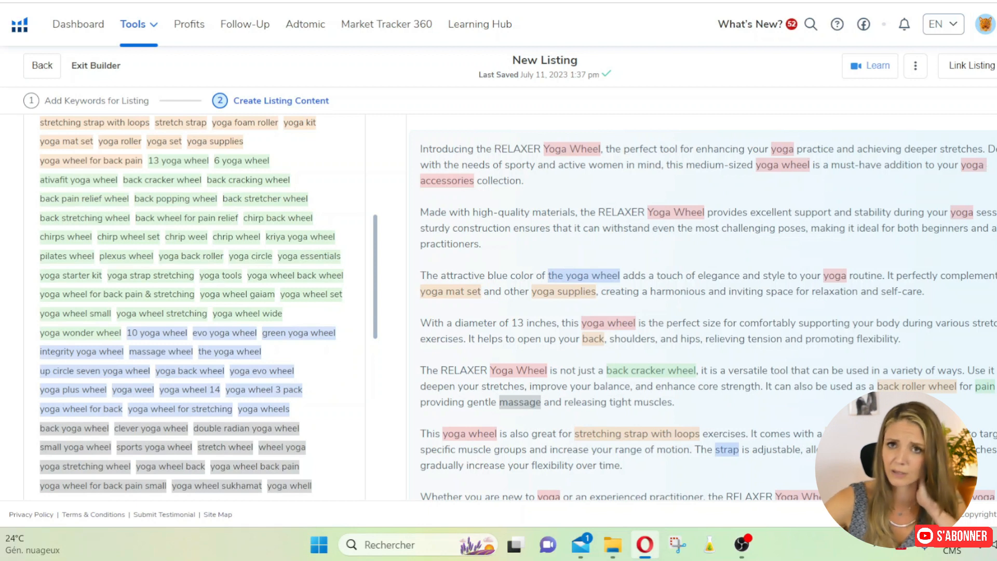
Examine how the keywords are worked into the suggested description and compare them with the Keyword Bank phrases.
drag(960, 165, 986, 167)
drag(956, 213, 987, 214)
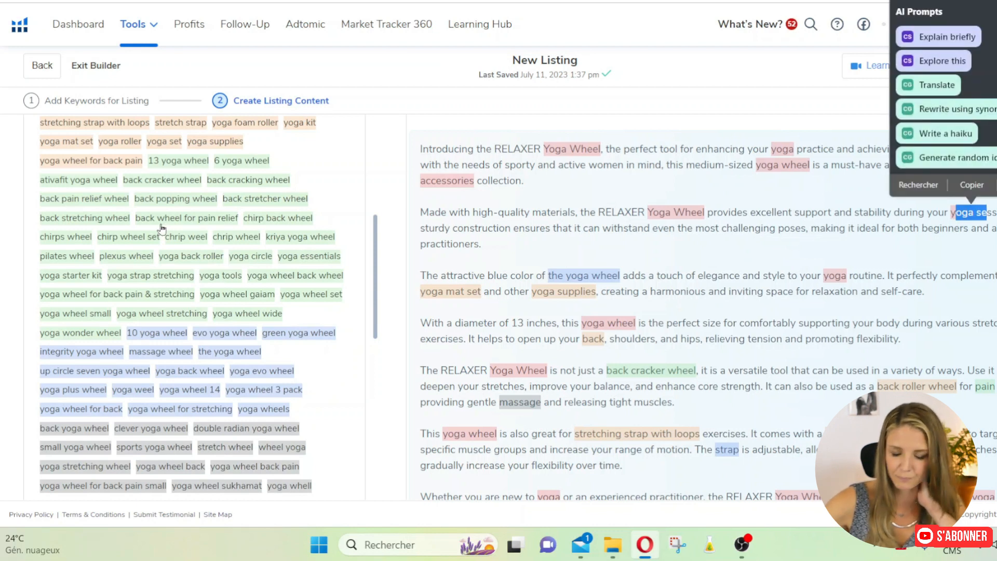
click(839, 229)
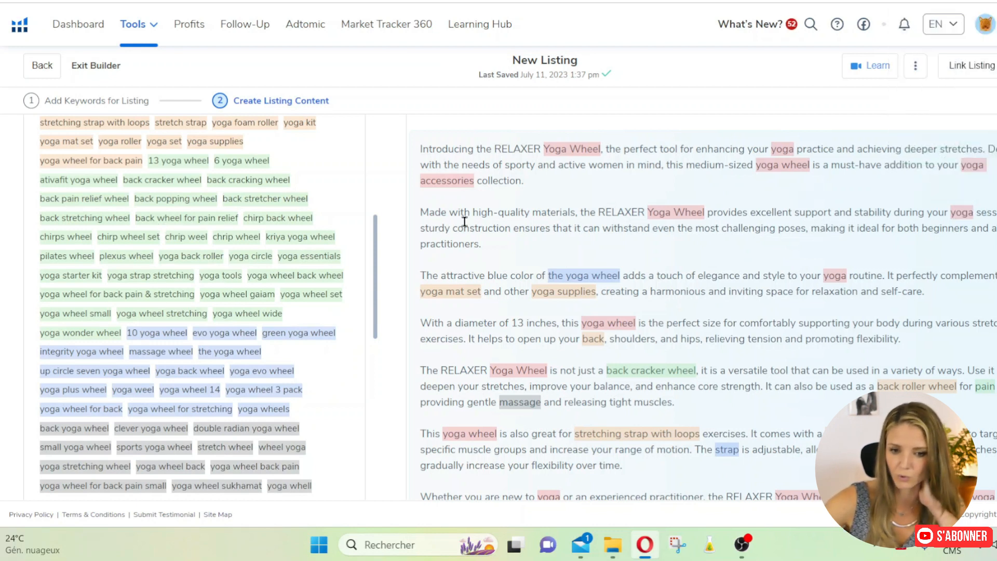
scroll(658, 367, down, 3)
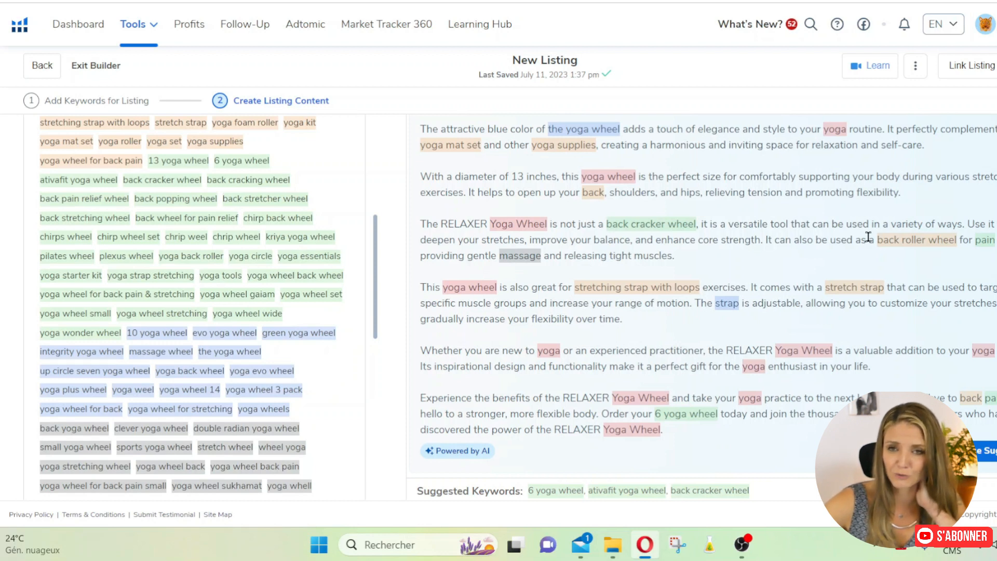
scroll(868, 237, up, 6)
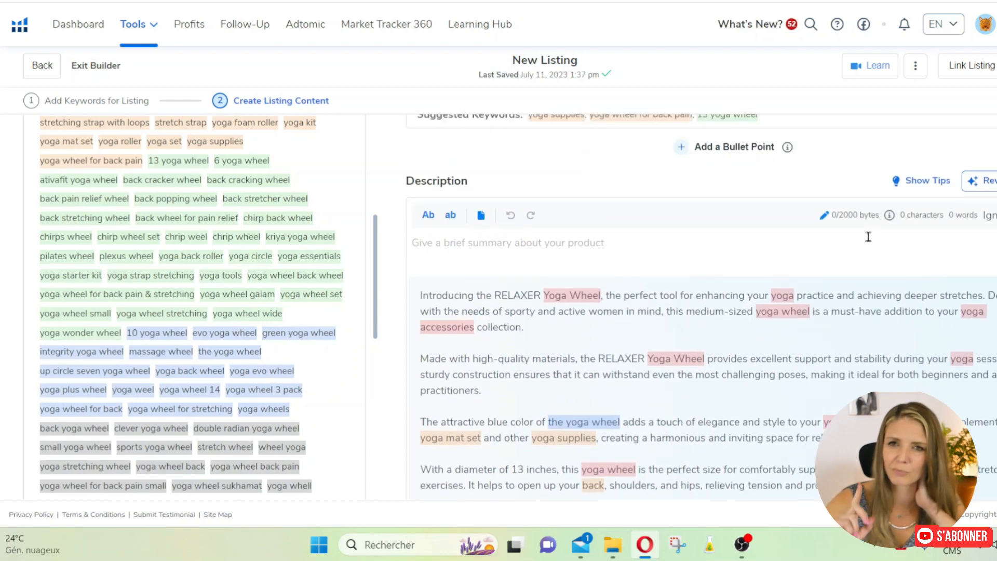
scroll(774, 338, down, 2)
scroll(774, 338, down, 5)
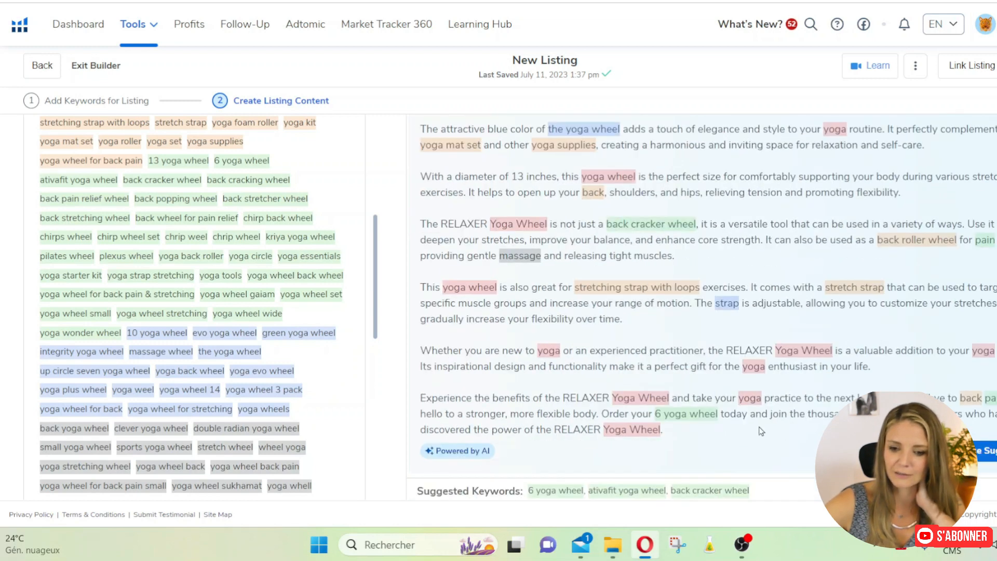
drag(682, 437, 520, 201)
click(561, 226)
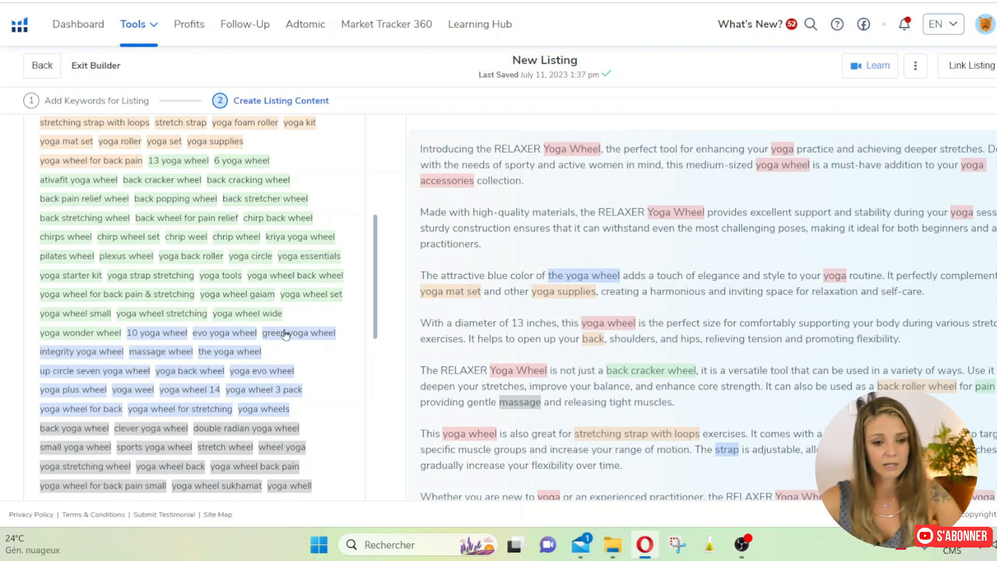
Recheck the last bullet point and the highlighted keywords "yoga wheel" and "back cracker wheel" in the suggested description.
scroll(166, 374, up, 6)
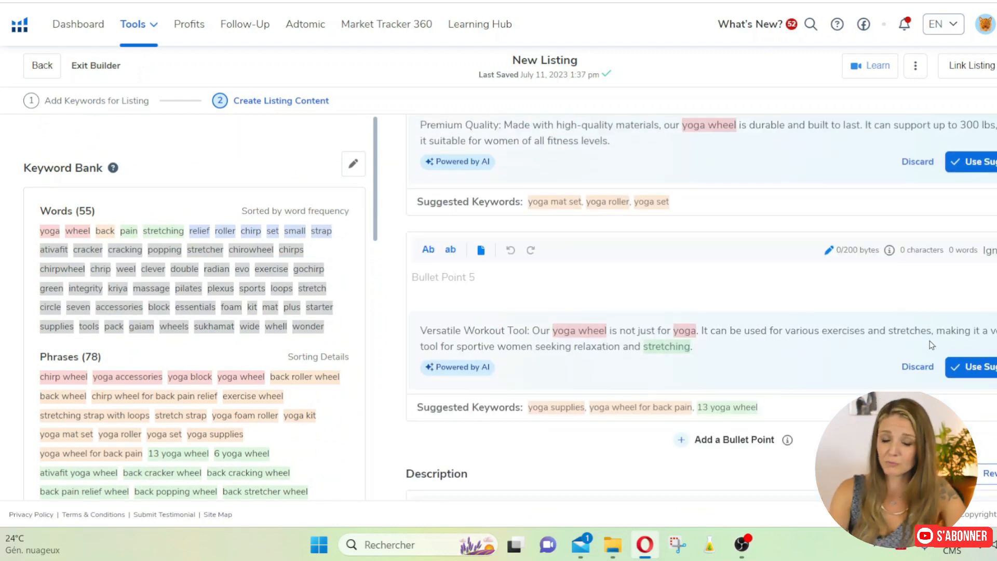
scroll(961, 339, down, 2)
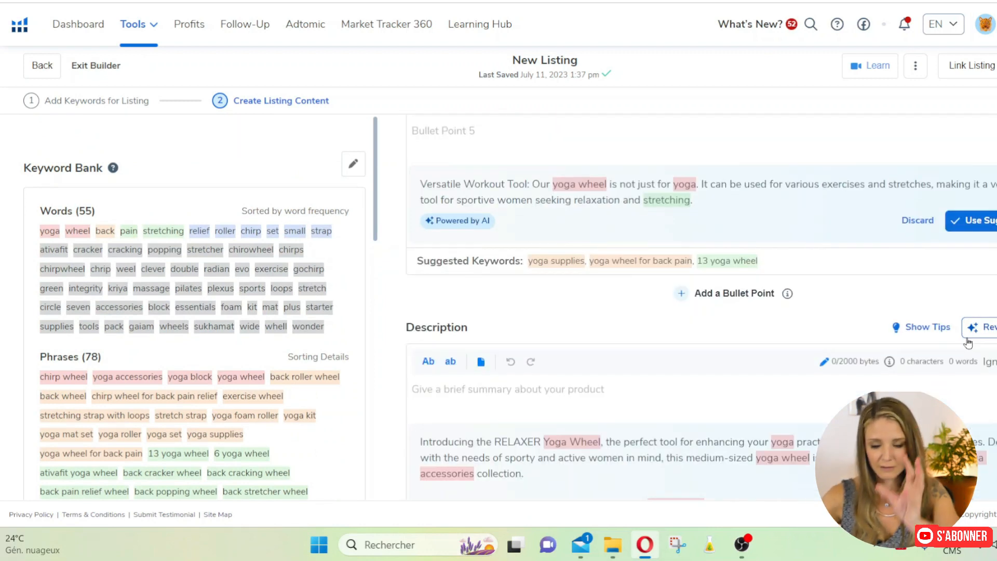
scroll(865, 341, down, 5)
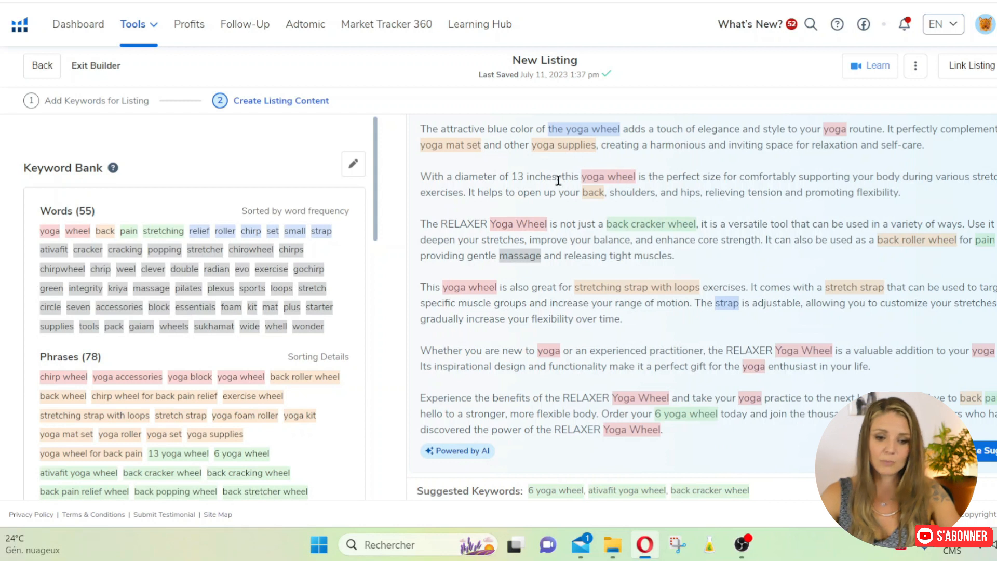
drag(583, 176, 648, 177)
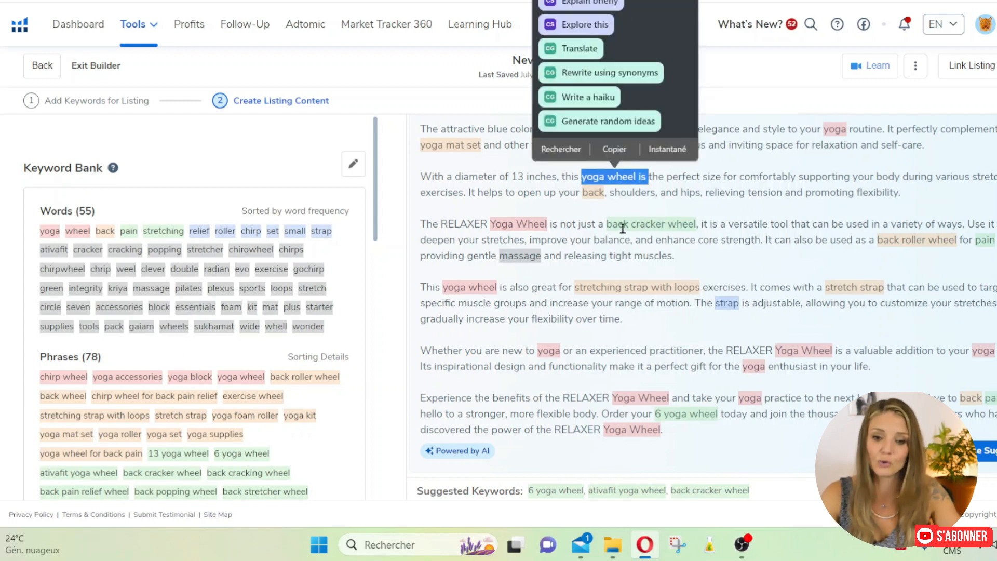
drag(624, 224, 728, 224)
click(761, 261)
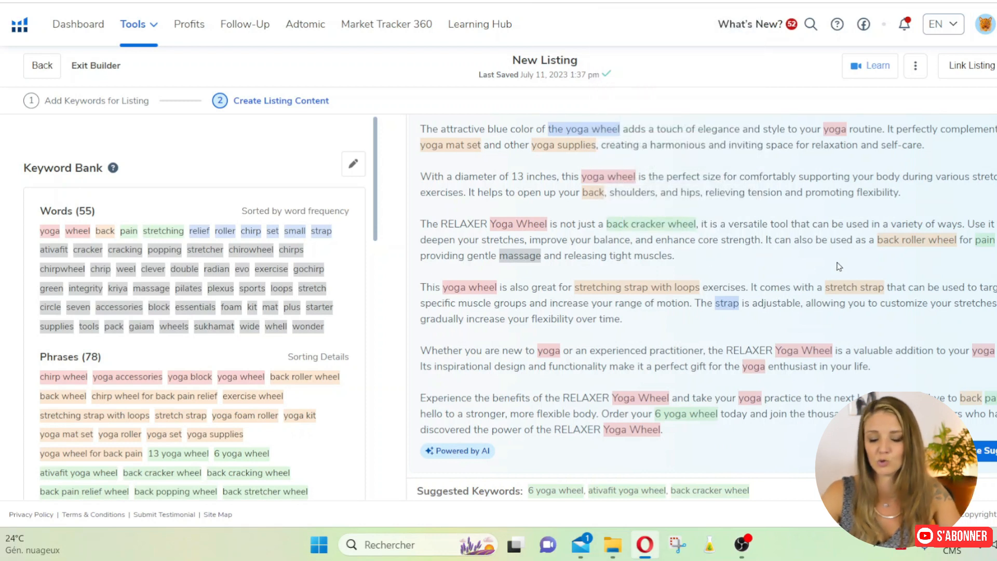
Look over the Search Terms and Subject Matter fields, then return to the AI writing settings with the product characteristics.
scroll(802, 265, down, 5)
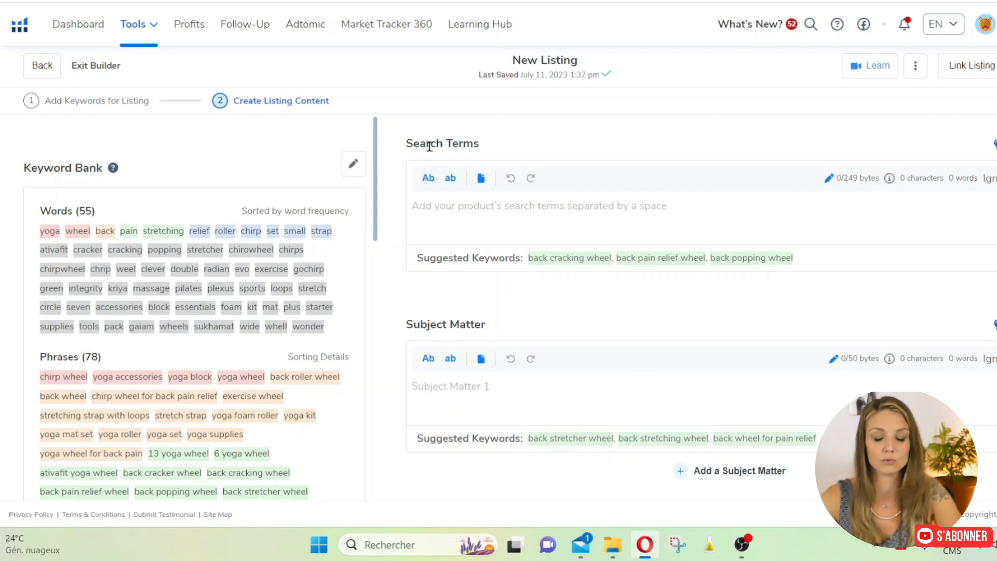
click(460, 206)
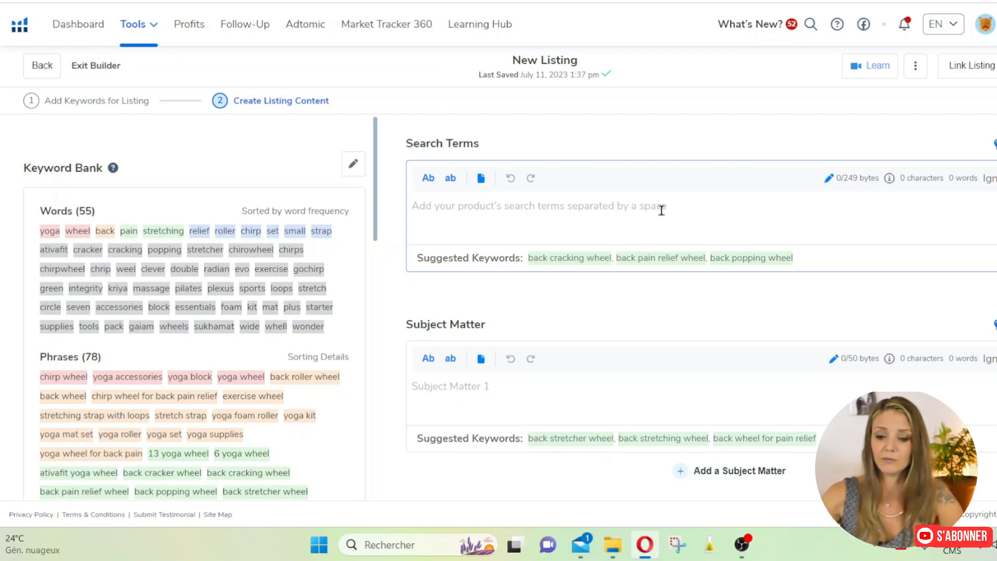
scroll(661, 210, up, 20)
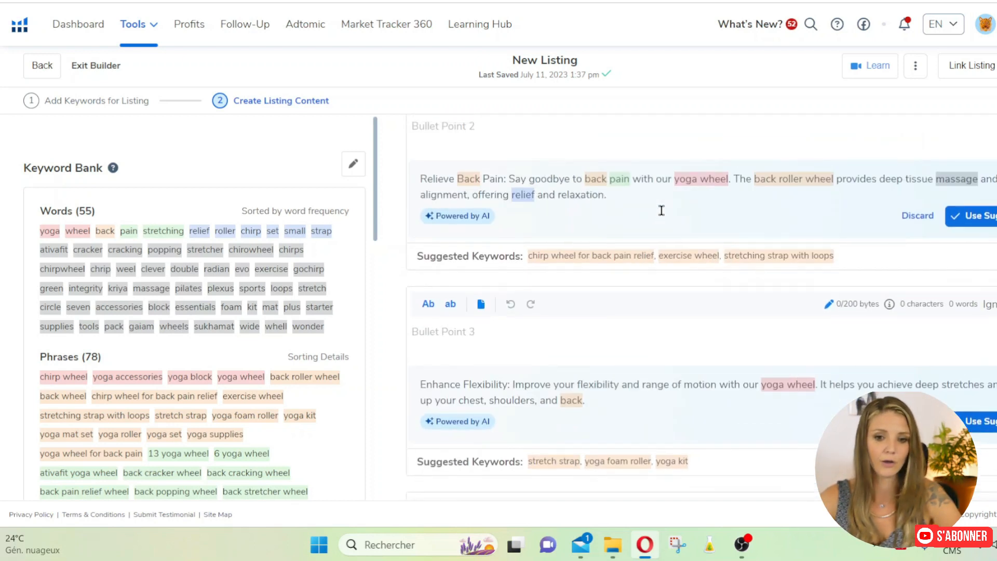
scroll(661, 211, up, 8)
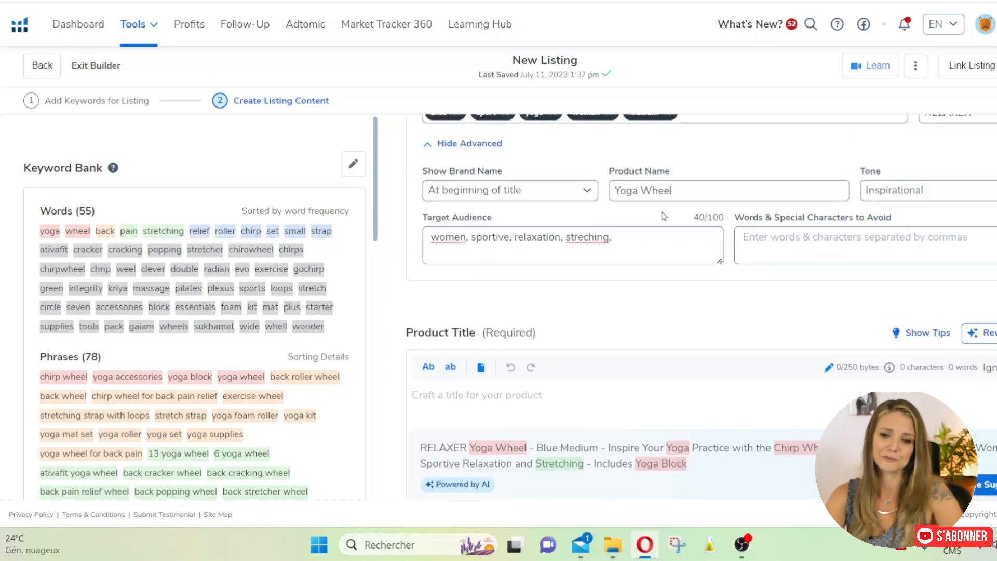
scroll(664, 215, up, 4)
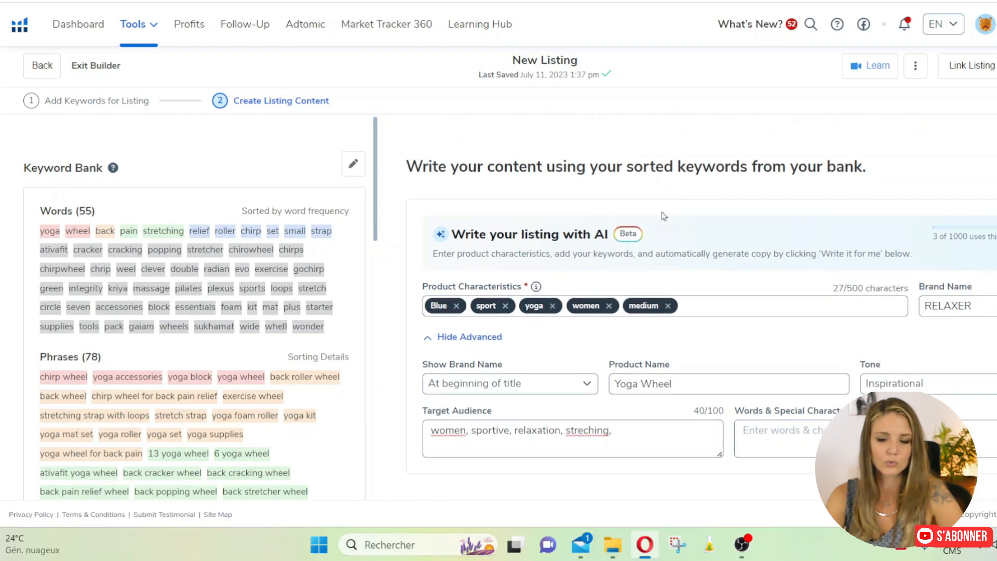